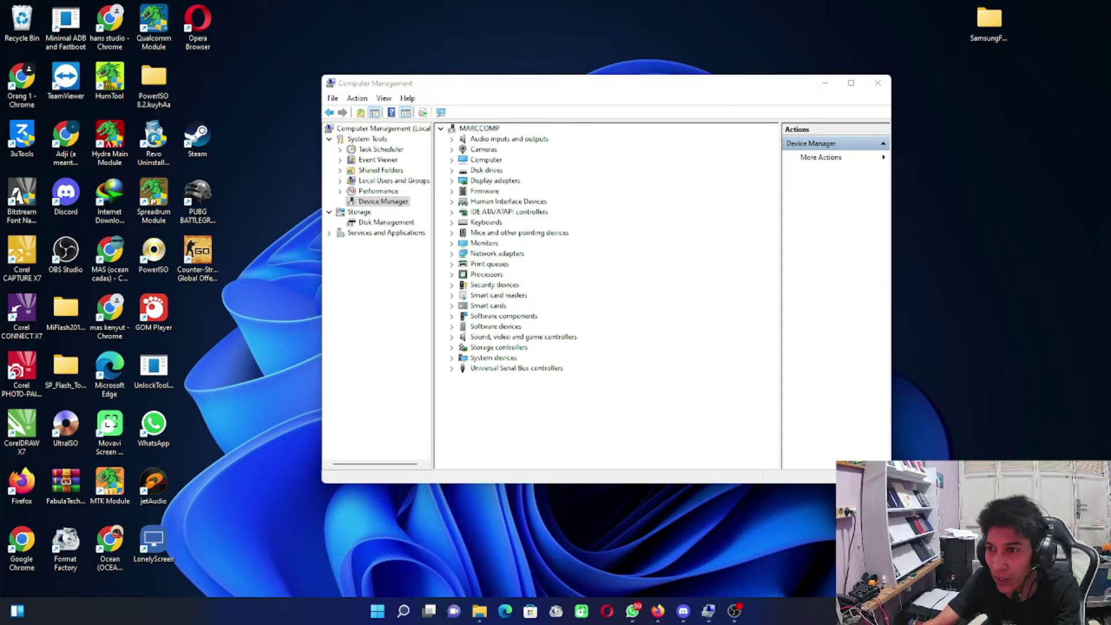
# Step: Decline the HQTool 'New Version Available' update and refresh the desktop
pyautogui.rightClick(841, 141)
pyautogui.click(870, 189)
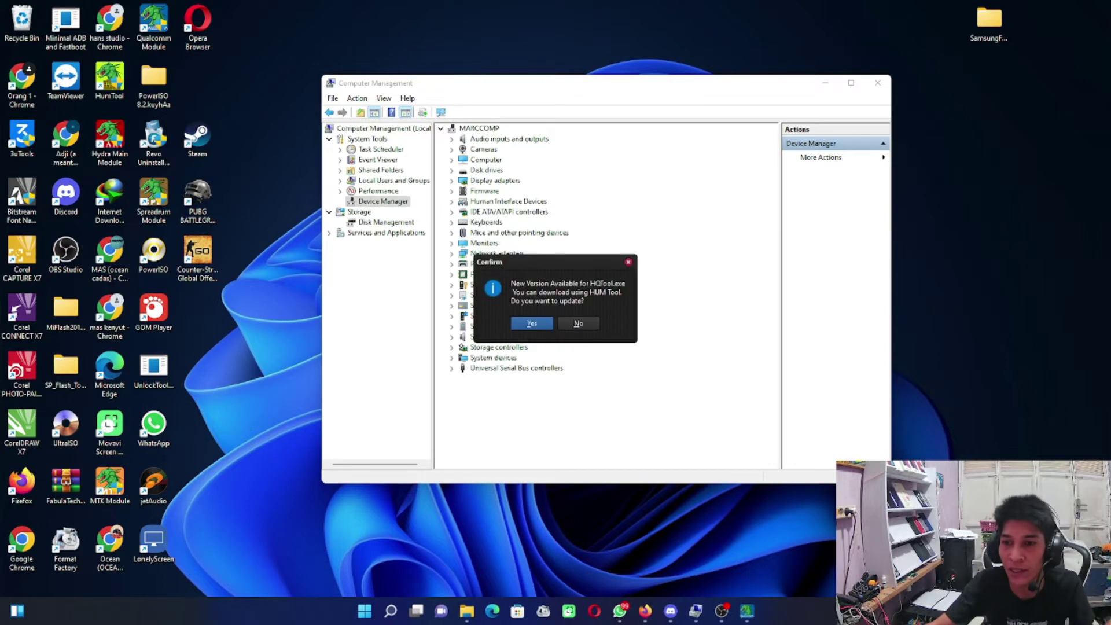
pyautogui.click(578, 324)
pyautogui.rightClick(977, 163)
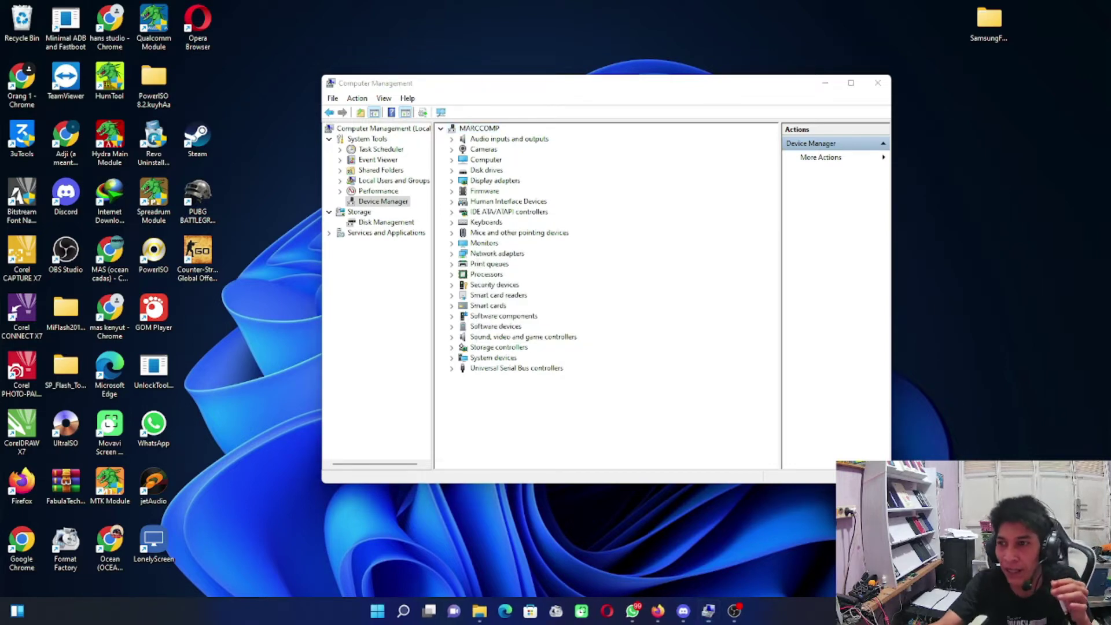
pyautogui.click(871, 211)
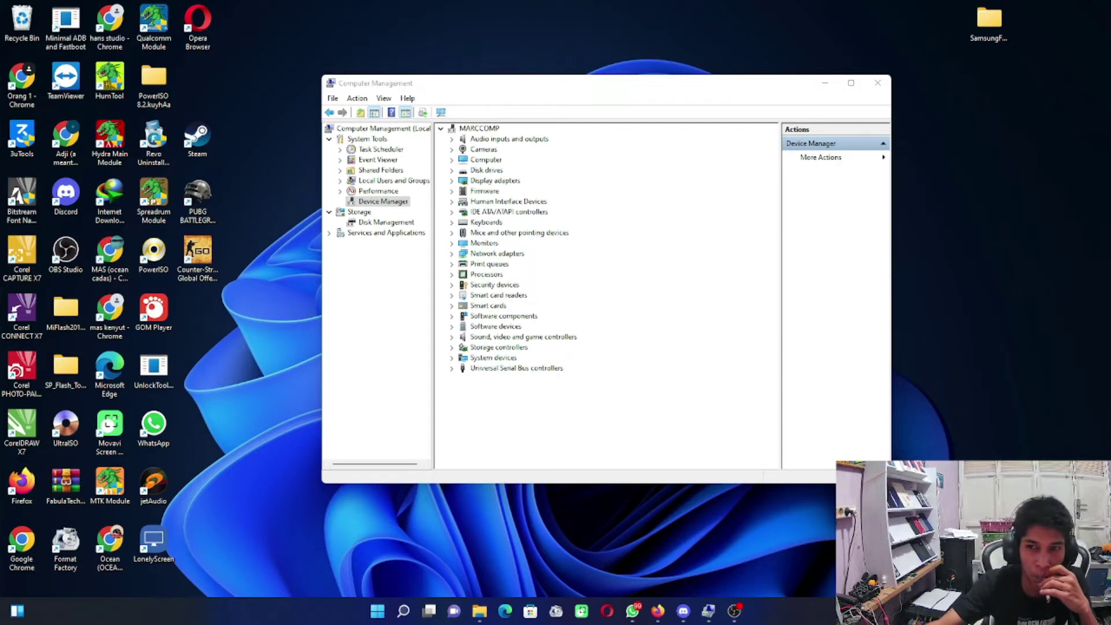
pyautogui.rightClick(1105, 152)
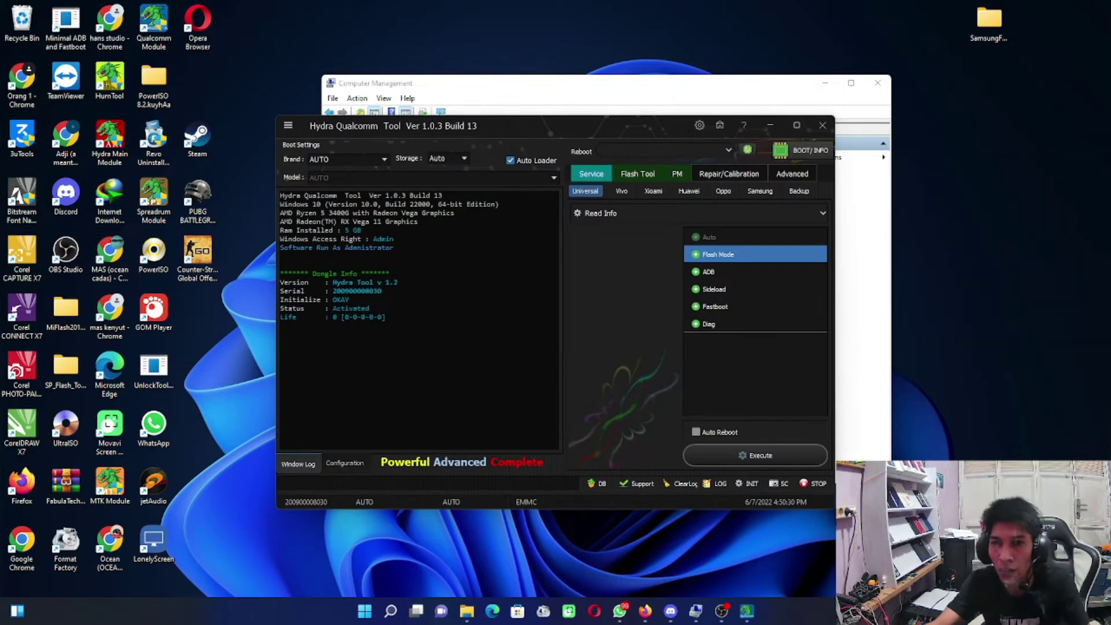
# Step: Set the phone brand to XIAOMI in Hydra Qualcomm Tool
pyautogui.click(347, 159)
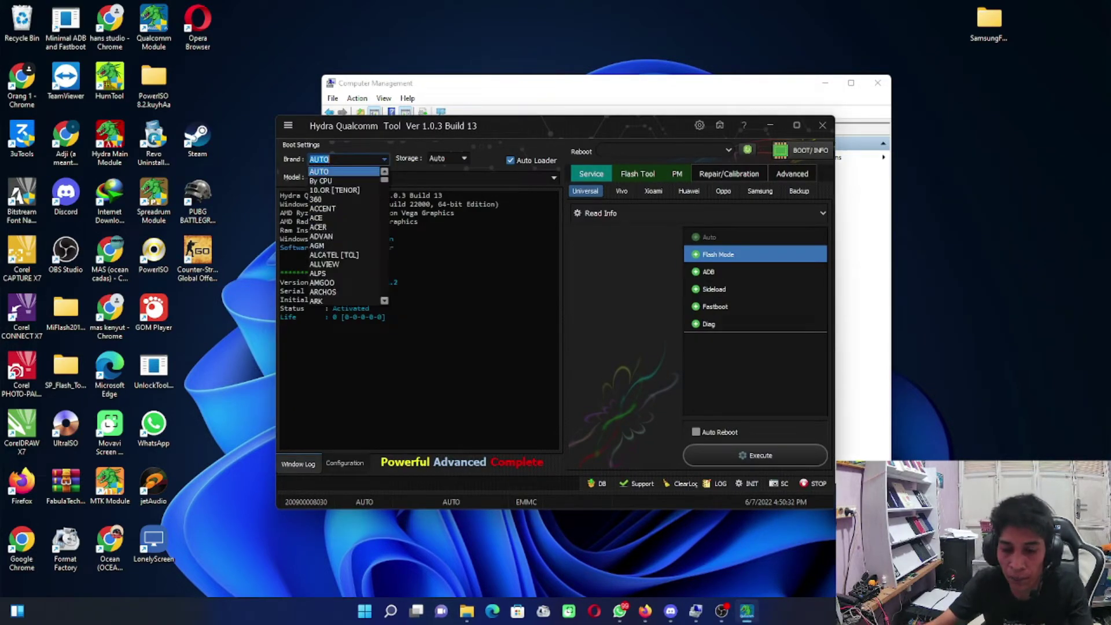
pyautogui.write('XIO')
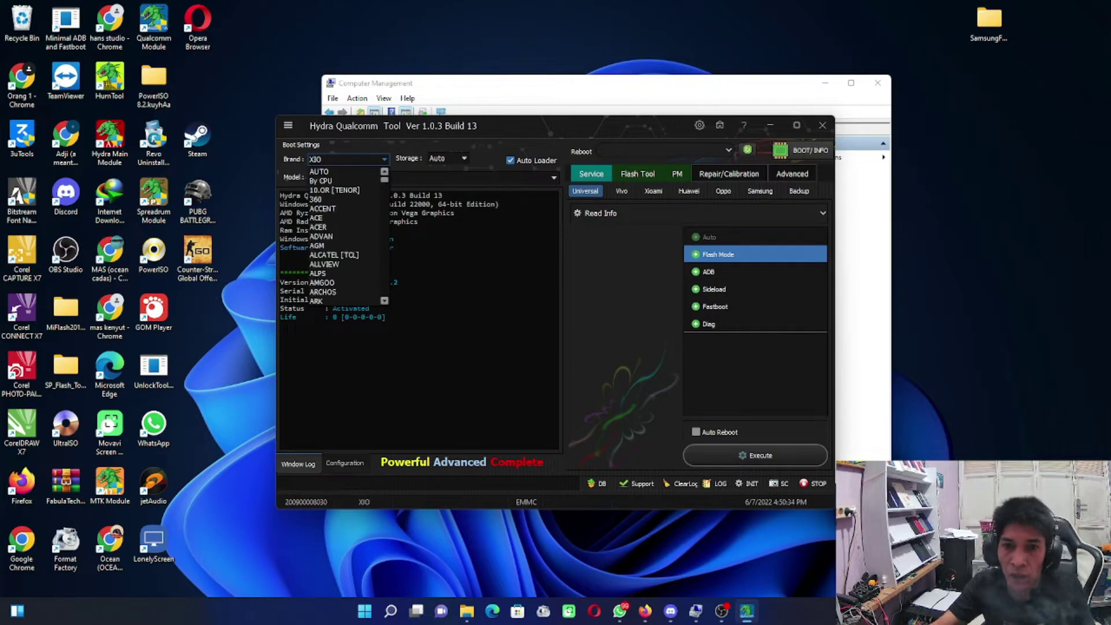
pyautogui.press('BackSpace')
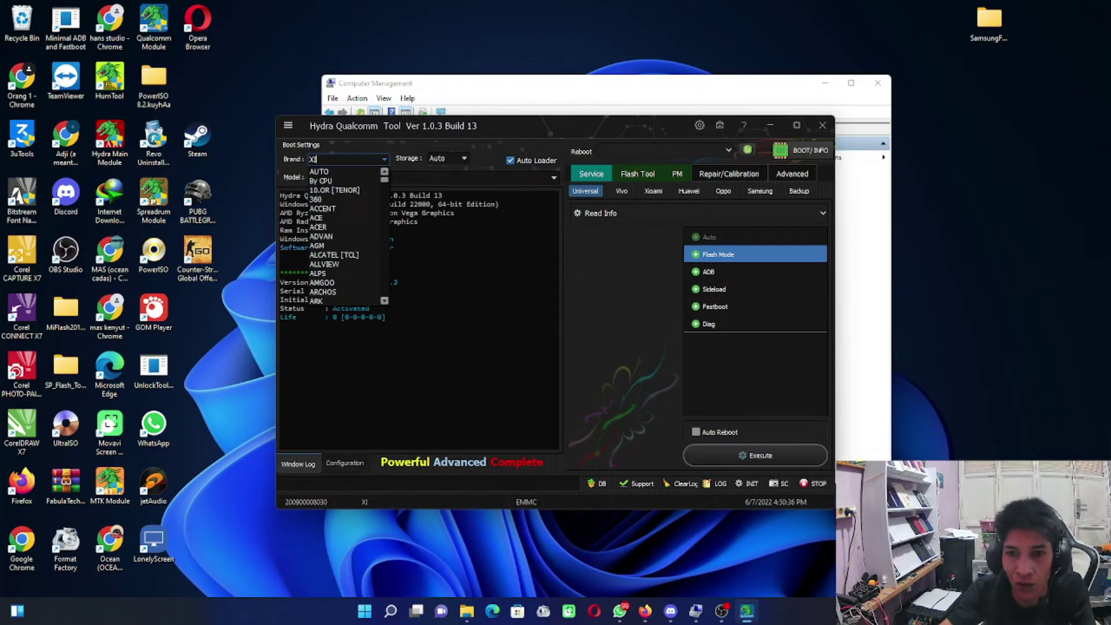
pyautogui.press('Down')
pyautogui.press('Down')
pyautogui.press('Down')
pyautogui.press('Down')
pyautogui.press('Down')
pyautogui.press('Down')
pyautogui.press('Down')
pyautogui.press('Down')
pyautogui.press('Down')
pyautogui.press('Down')
pyautogui.press('Down')
pyautogui.press('Down')
pyautogui.press('Down')
pyautogui.press('Down')
pyautogui.press('Down')
pyautogui.press('Down')
pyautogui.press('Down')
pyautogui.press('Down')
pyautogui.press('Down')
pyautogui.press('Down')
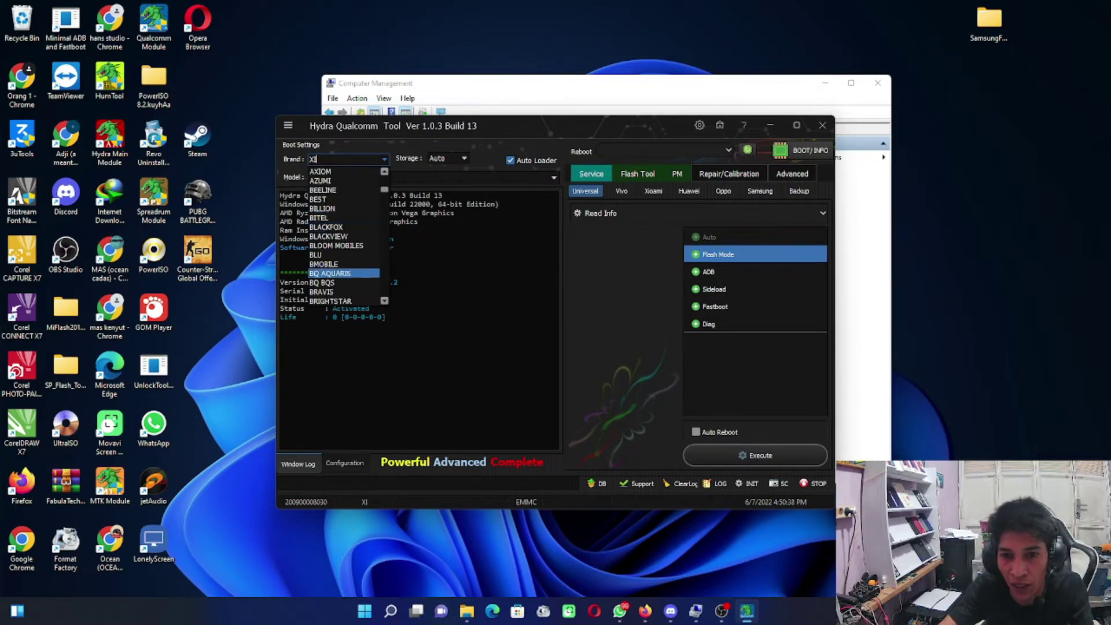
pyautogui.scroll(-3, 344, 266)
pyautogui.moveTo(384, 194); pyautogui.dragTo(384, 263)
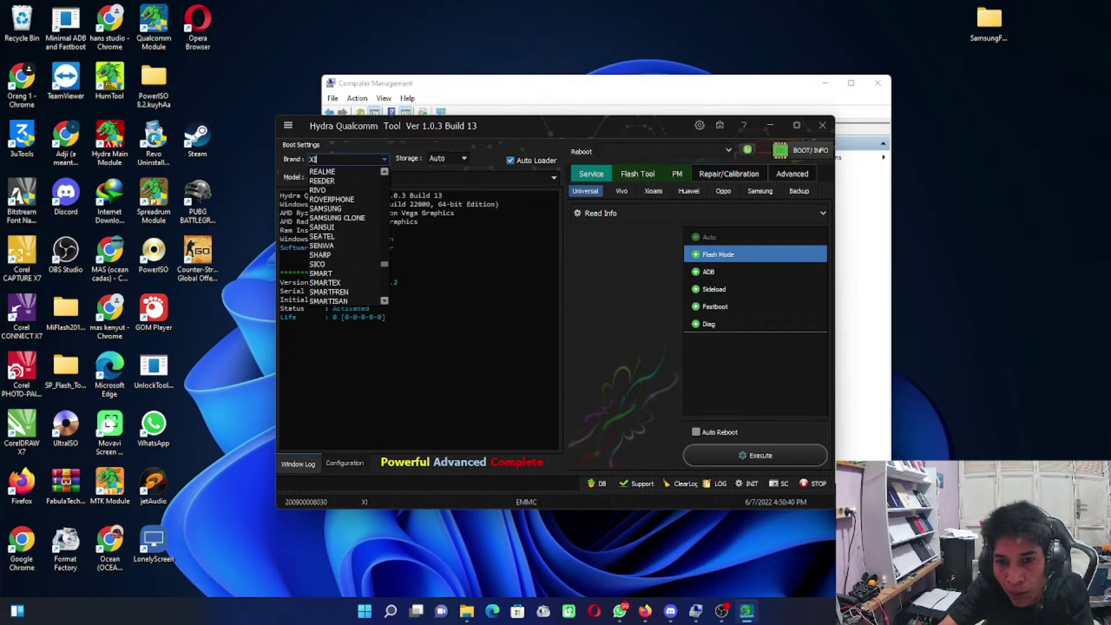
pyautogui.scroll(-15, 346, 236)
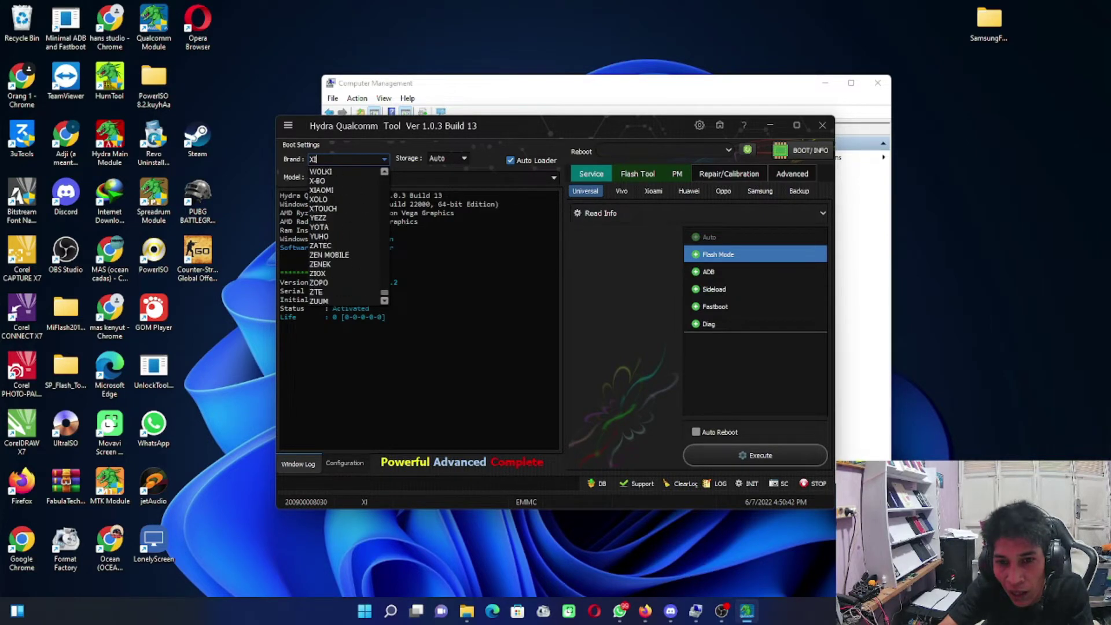
pyautogui.press('Up')
pyautogui.press('Up')
pyautogui.press('Up')
pyautogui.press('Up')
pyautogui.press('Up')
pyautogui.press('Up')
pyautogui.press('Up')
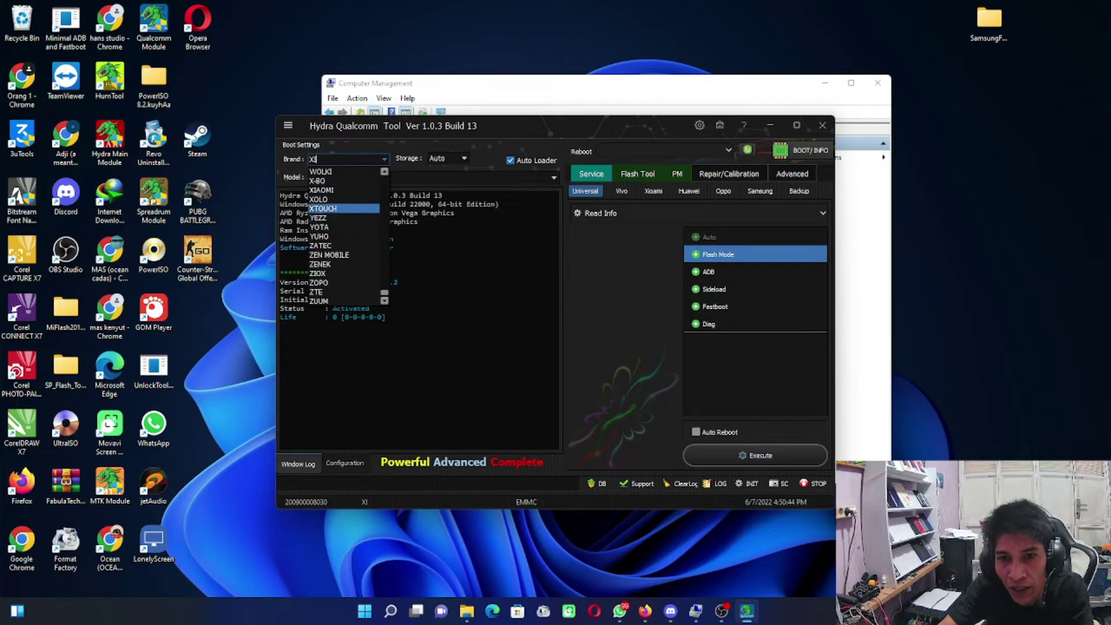
pyautogui.press('Return')
# Step: Select Redmi 3s (Land) as the model and show the Flash Tool panel
pyautogui.click(553, 178)
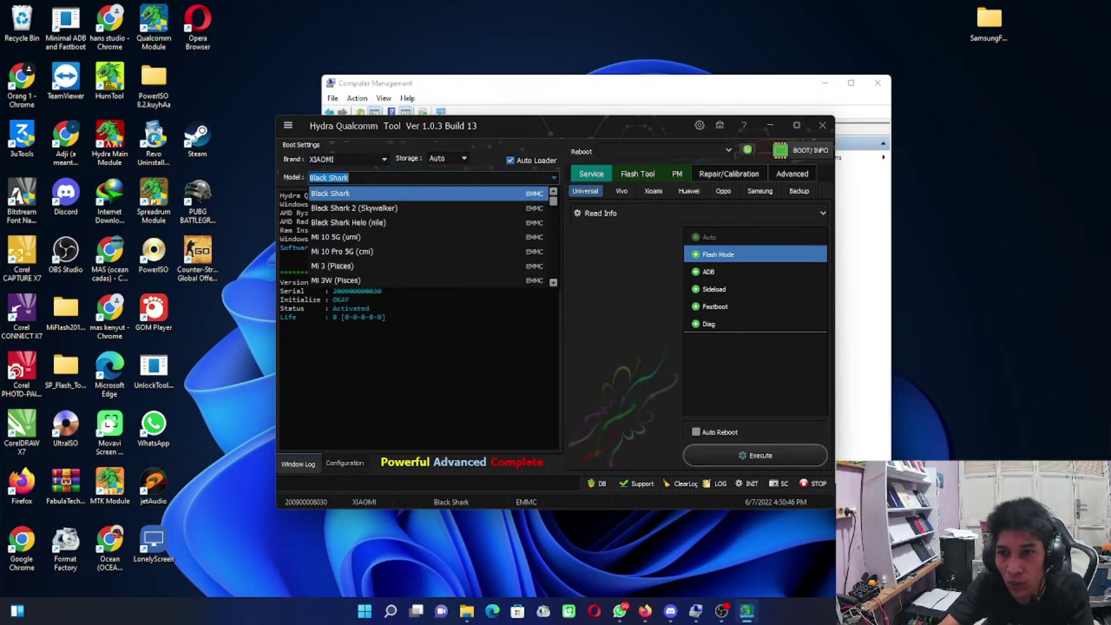
pyautogui.moveTo(553, 202); pyautogui.dragTo(553, 240)
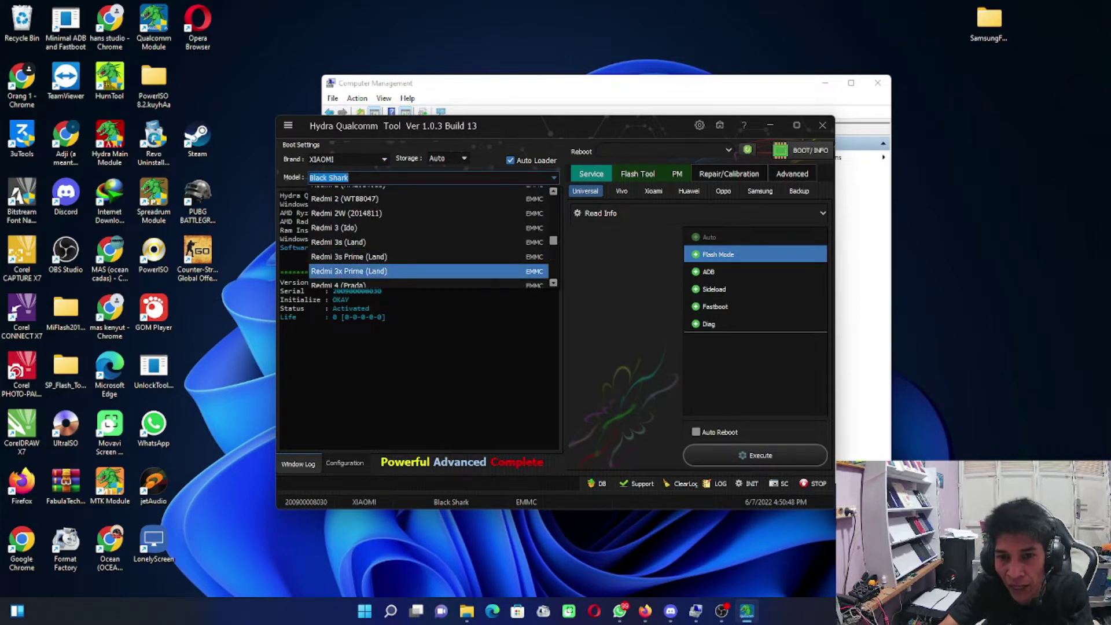
pyautogui.click(382, 242)
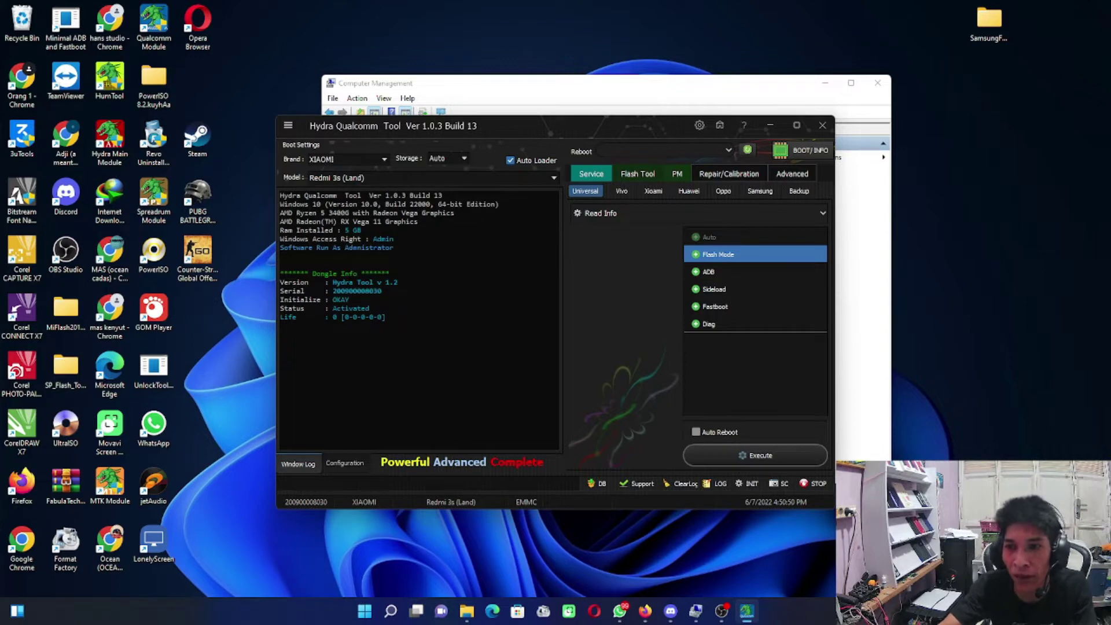
pyautogui.click(638, 173)
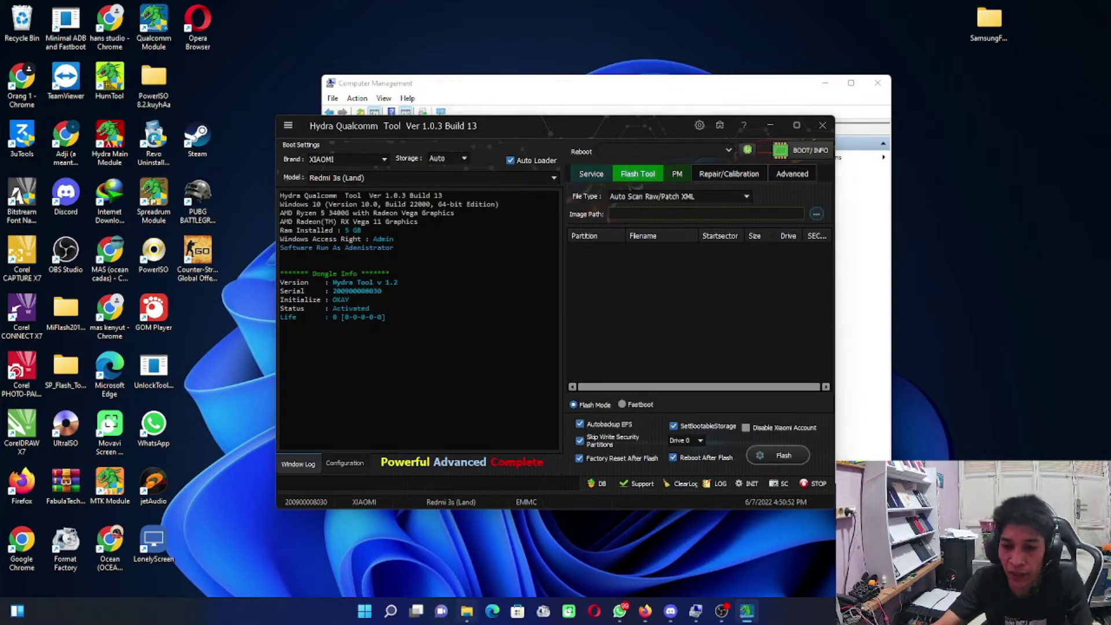
# Step: Bring File Explorer forward at This PC, showing the drives
pyautogui.click(467, 612)
pyautogui.click(455, 217)
pyautogui.hotkey('alt', 'Up')
pyautogui.hotkey('alt', 'Up')
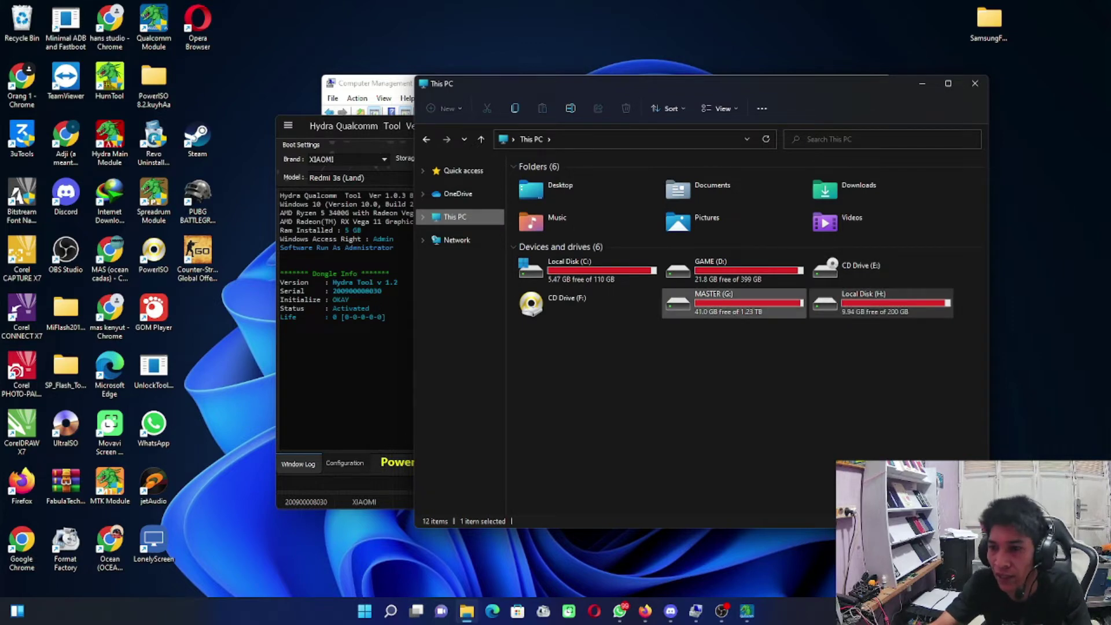
# Step: Open the MASTER (G:) drive in File Explorer
pyautogui.doubleClick(734, 303)
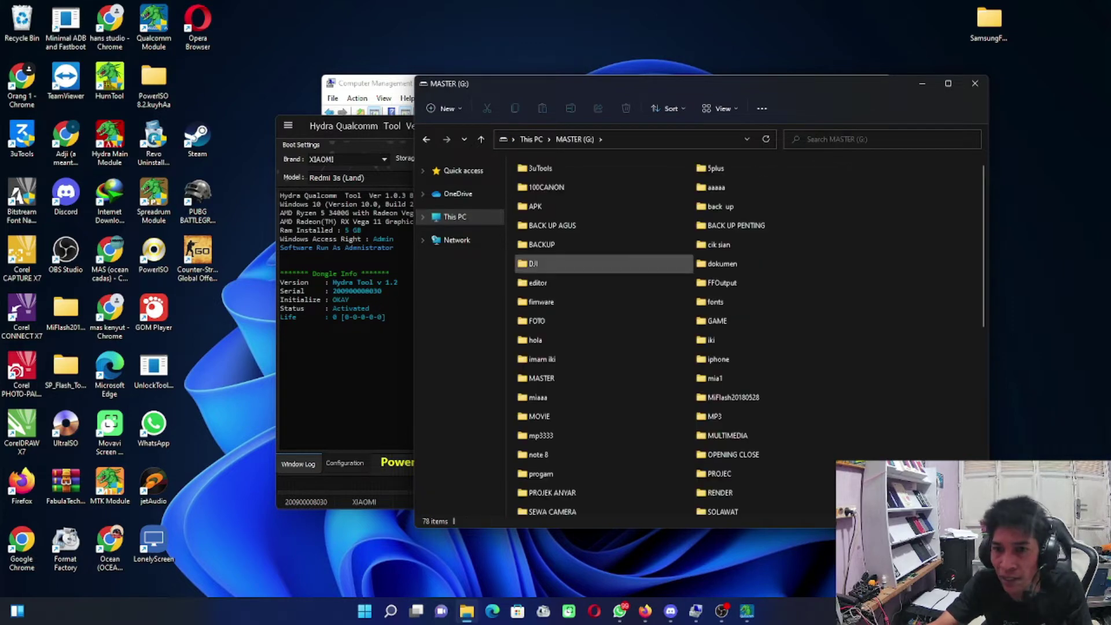
pyautogui.hotkey('alt', 'Up')
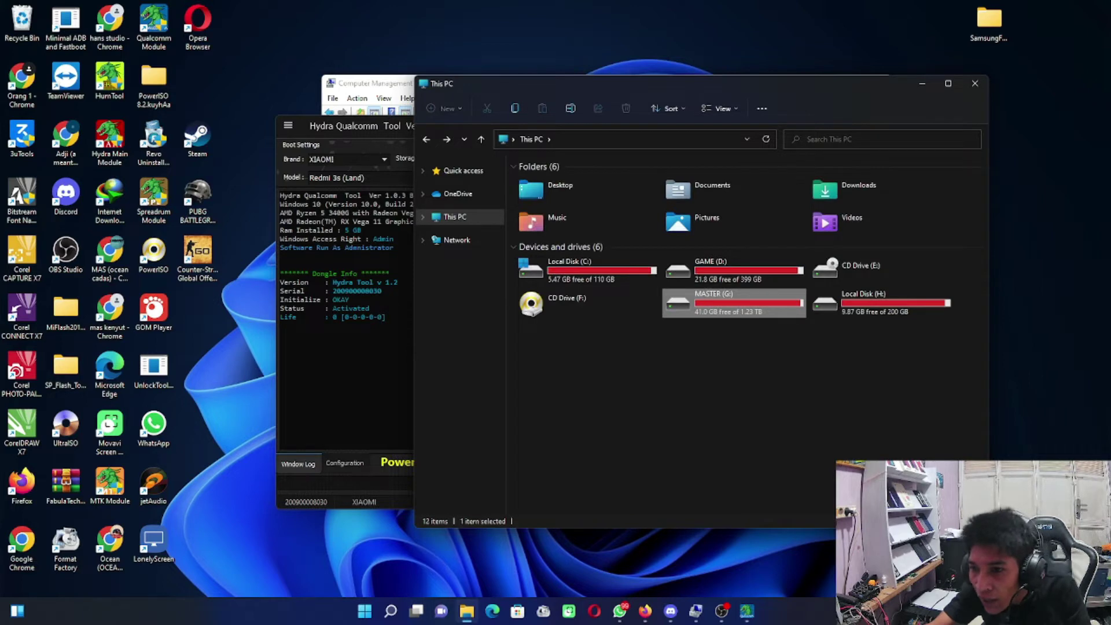
pyautogui.press('Return')
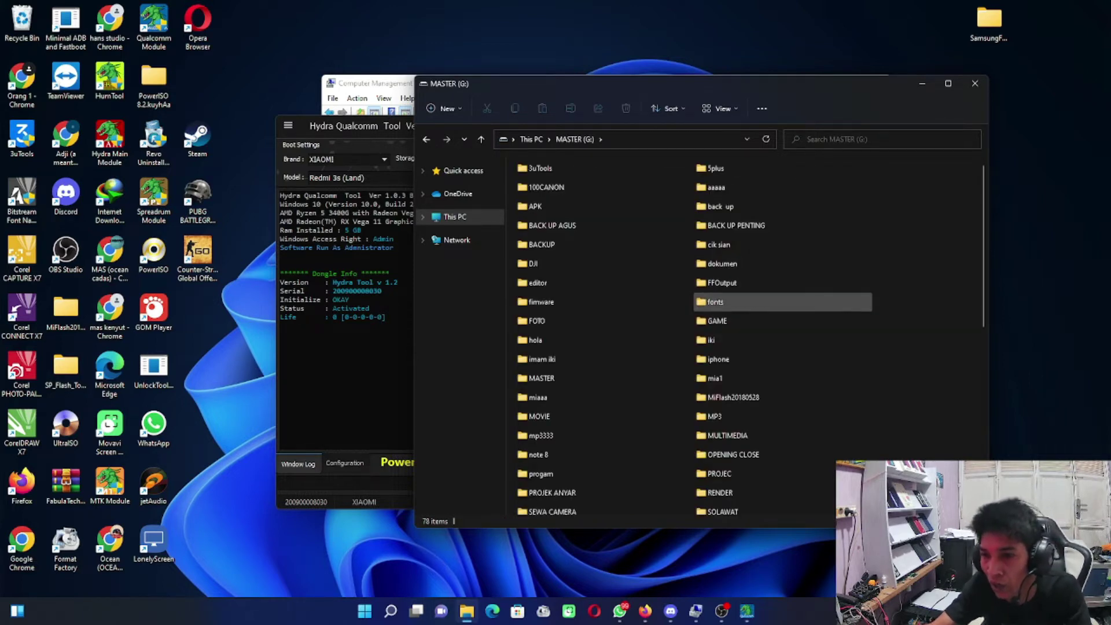
pyautogui.click(426, 139)
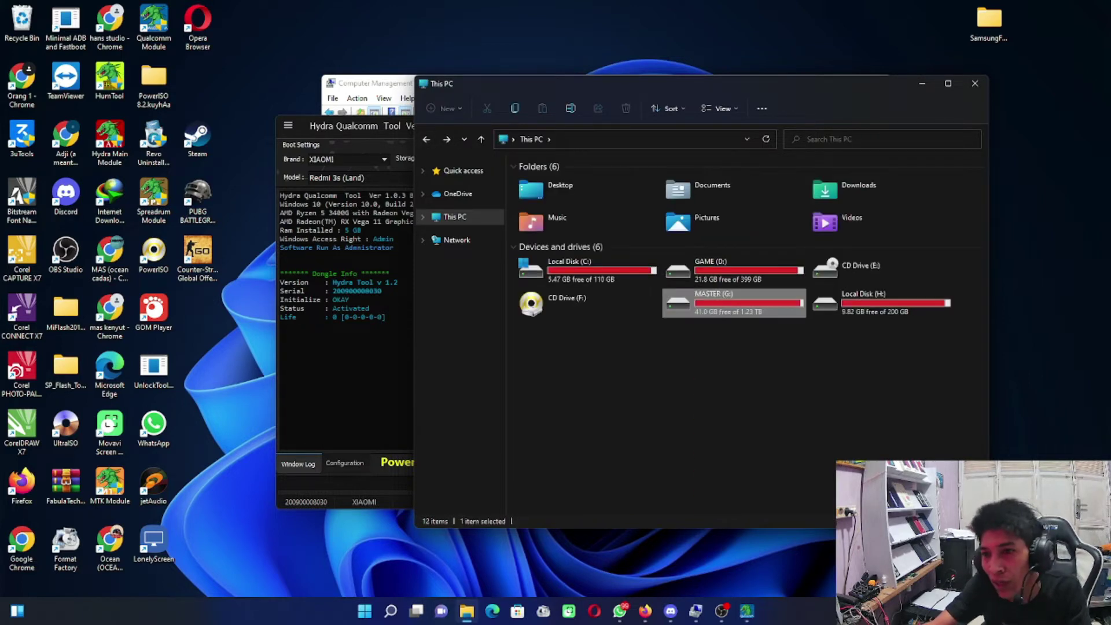
pyautogui.doubleClick(735, 294)
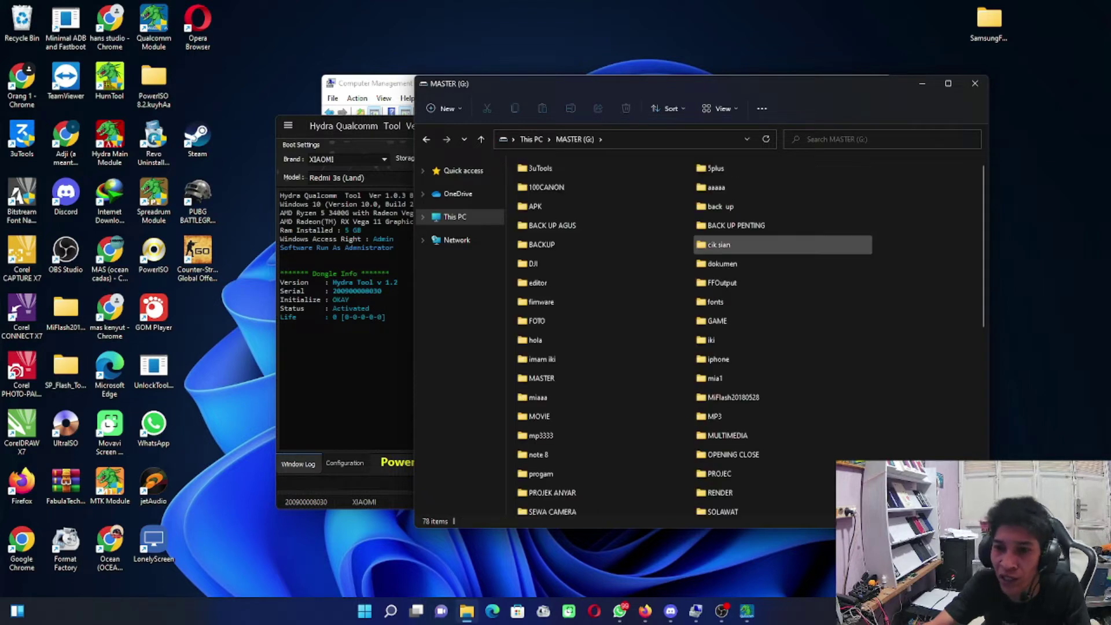
# Step: Browse fimware > XIAOMI > Redmi 3s > land_global_images to check the files, then minimize Explorer
pyautogui.doubleClick(567, 302)
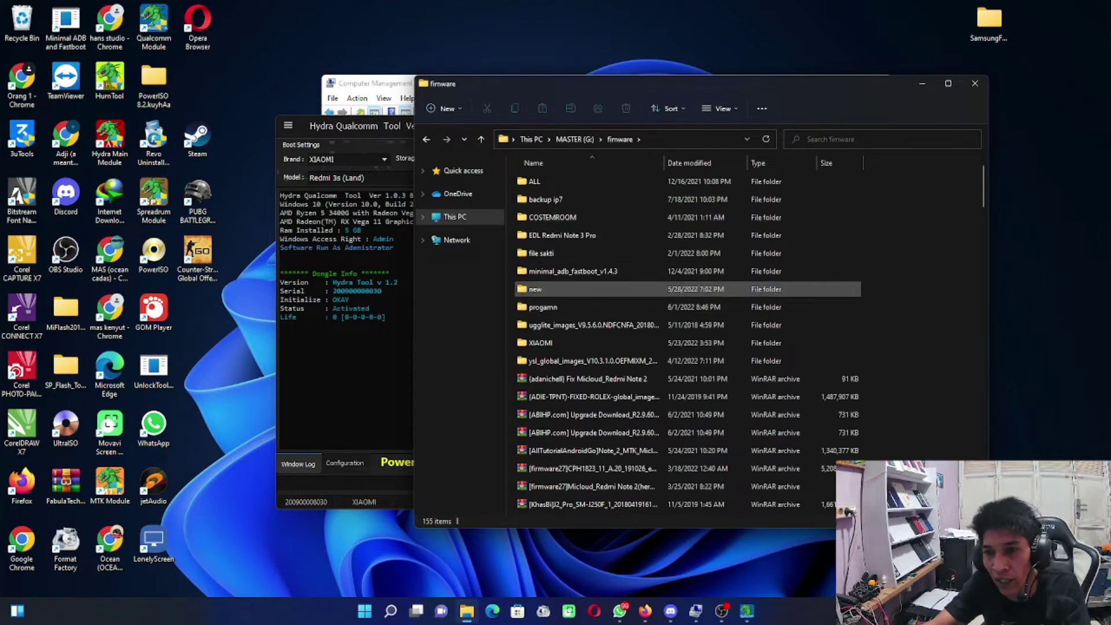
pyautogui.doubleClick(549, 343)
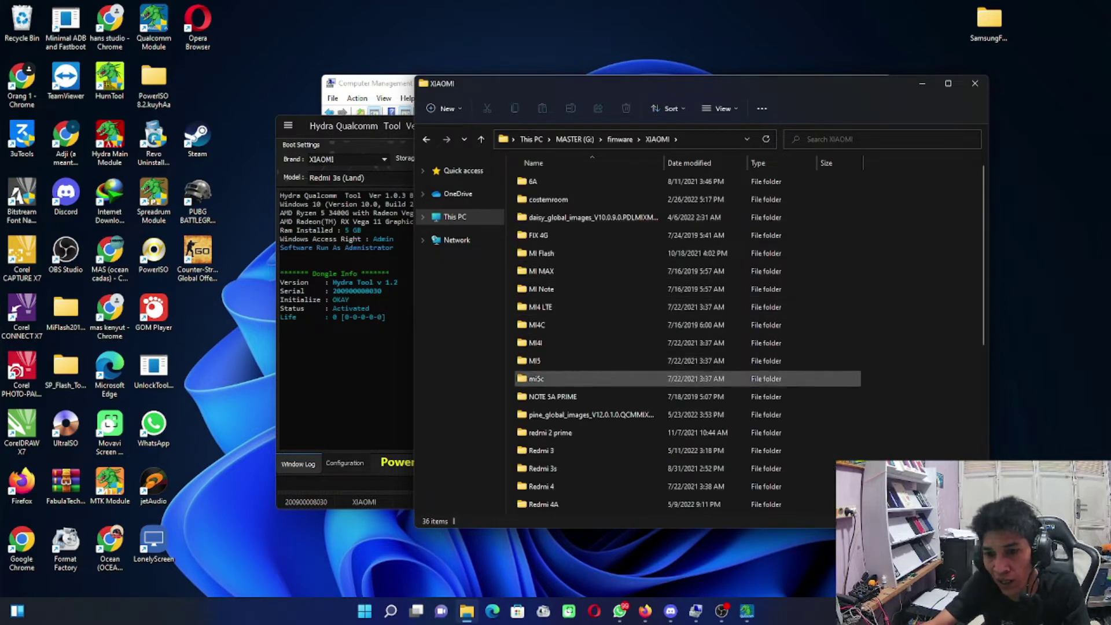
pyautogui.scroll(-5, 549, 405)
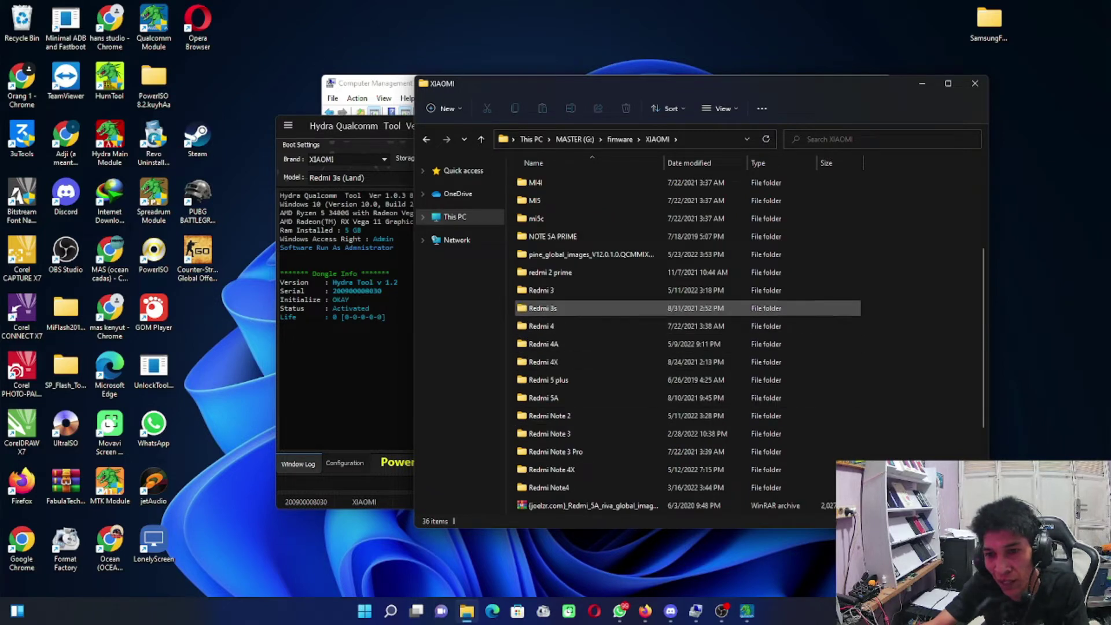
pyautogui.doubleClick(549, 307)
pyautogui.doubleClick(549, 181)
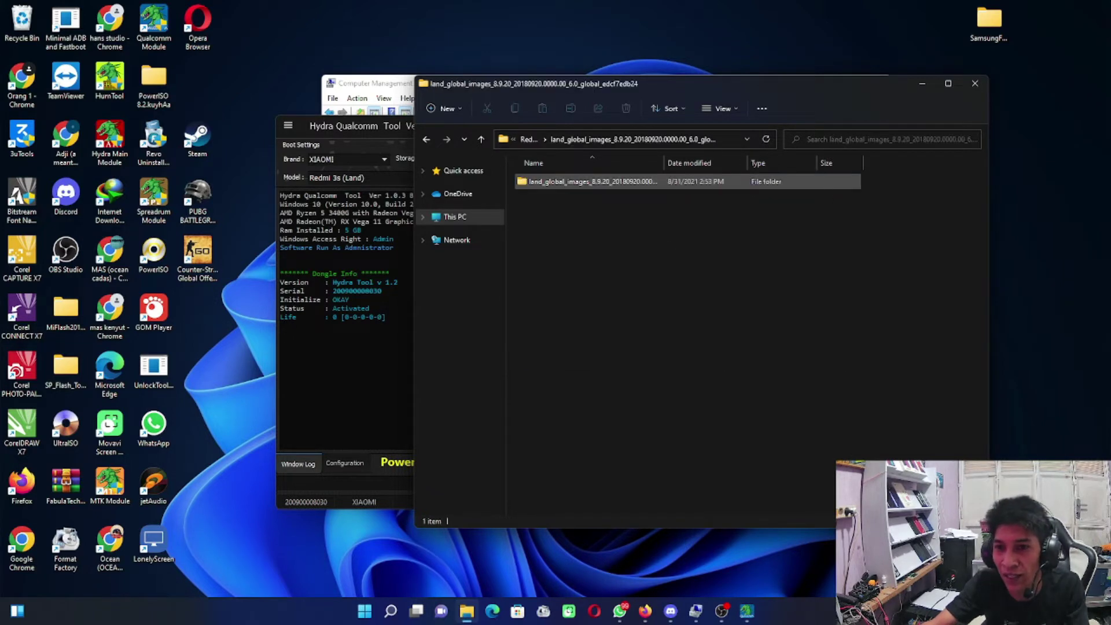
pyautogui.doubleClick(550, 181)
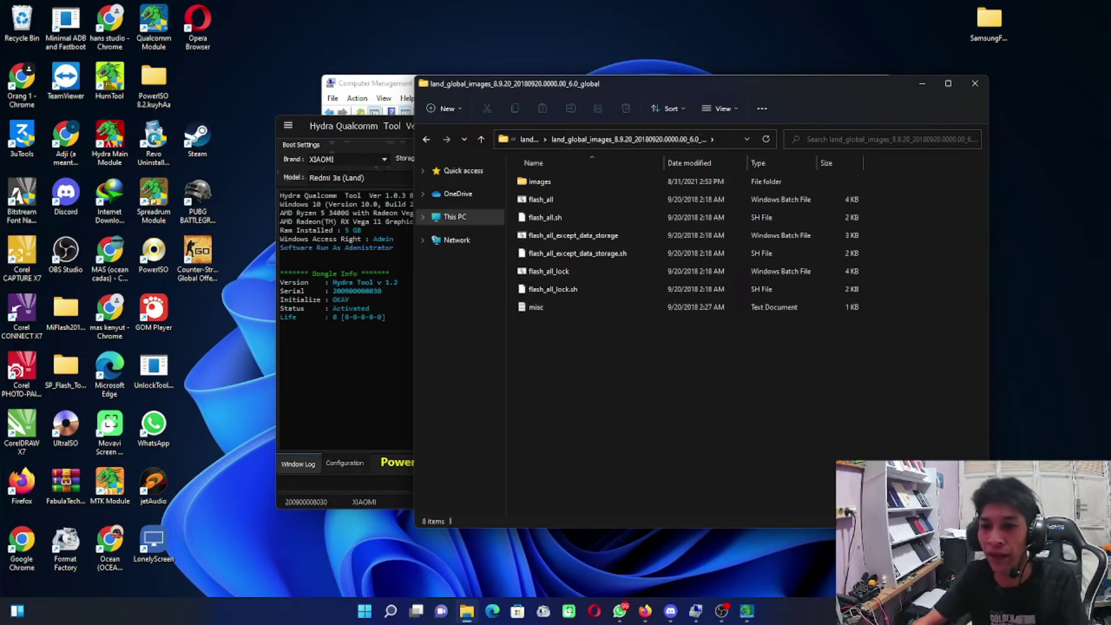
pyautogui.click(922, 83)
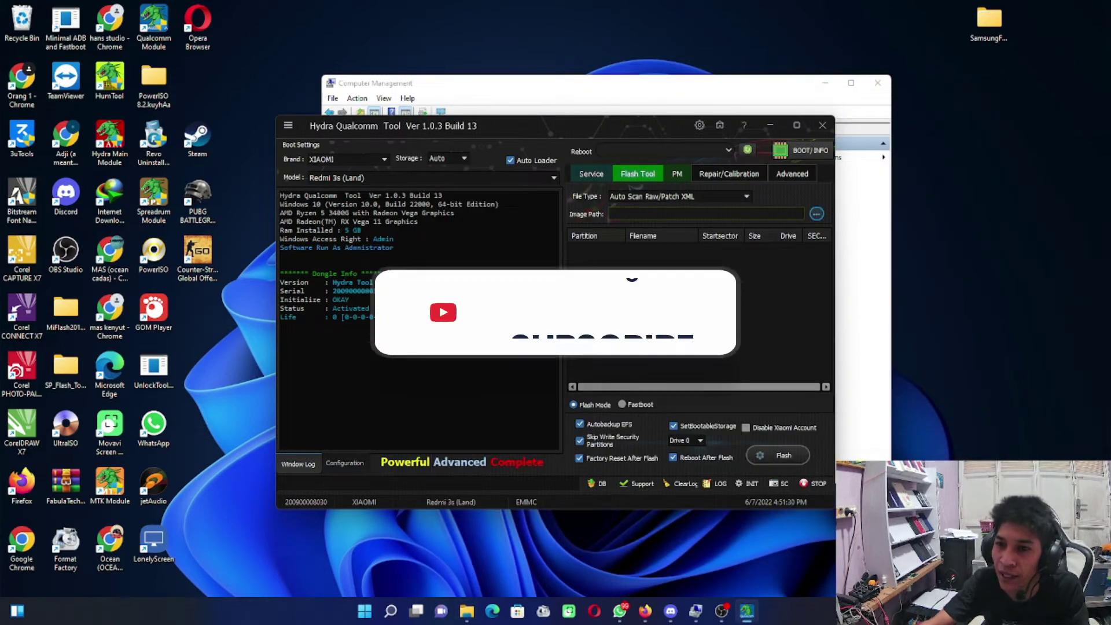
# Step: Open the Image Path folder browser and expand the fimware folder on MASTER (G:)
pyautogui.click(816, 213)
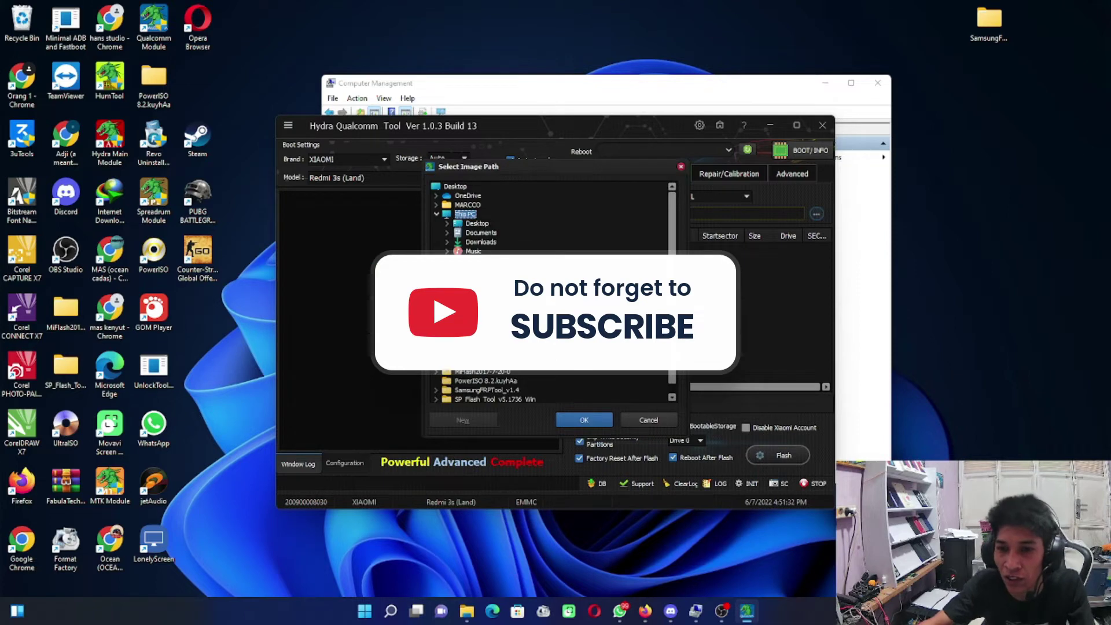
pyautogui.click(488, 288)
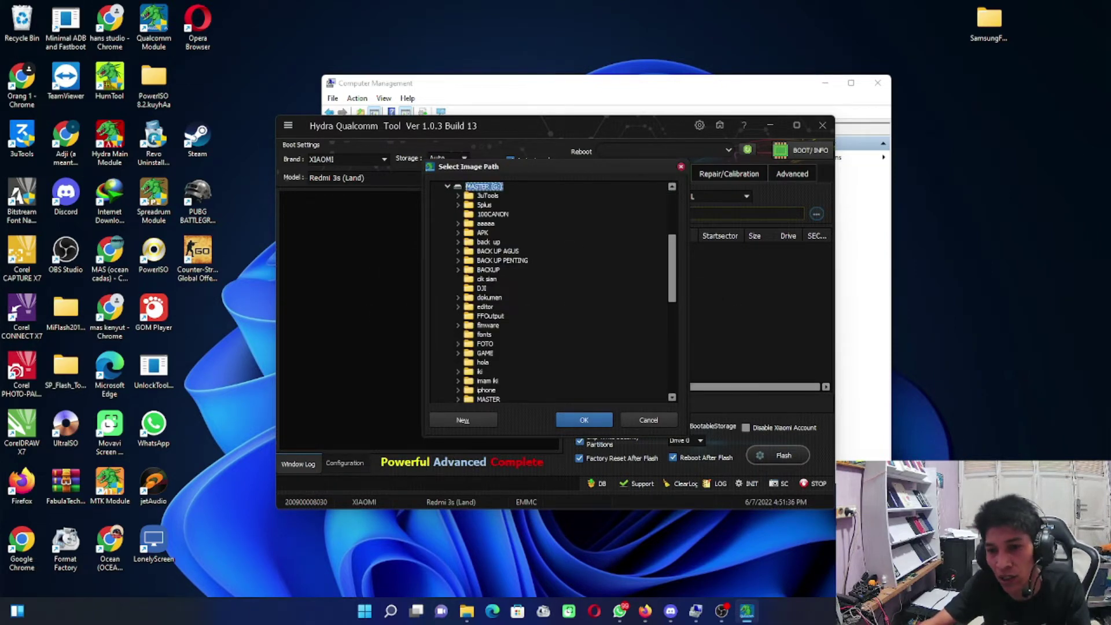
pyautogui.scroll(-1, 552, 292)
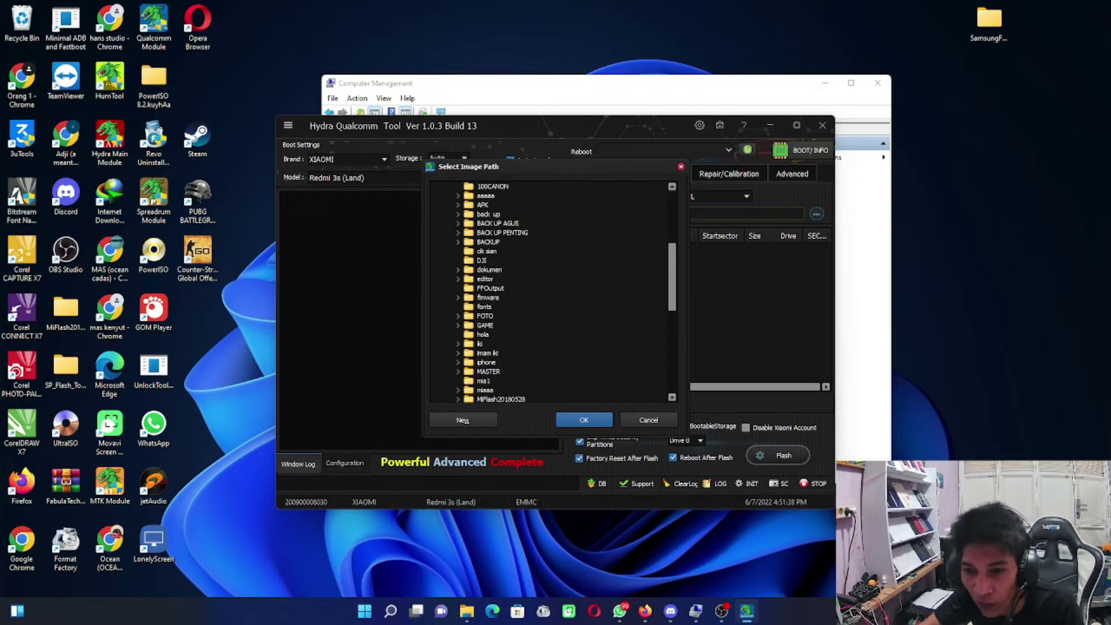
pyautogui.scroll(-2, 552, 292)
pyautogui.scroll(-5, 552, 292)
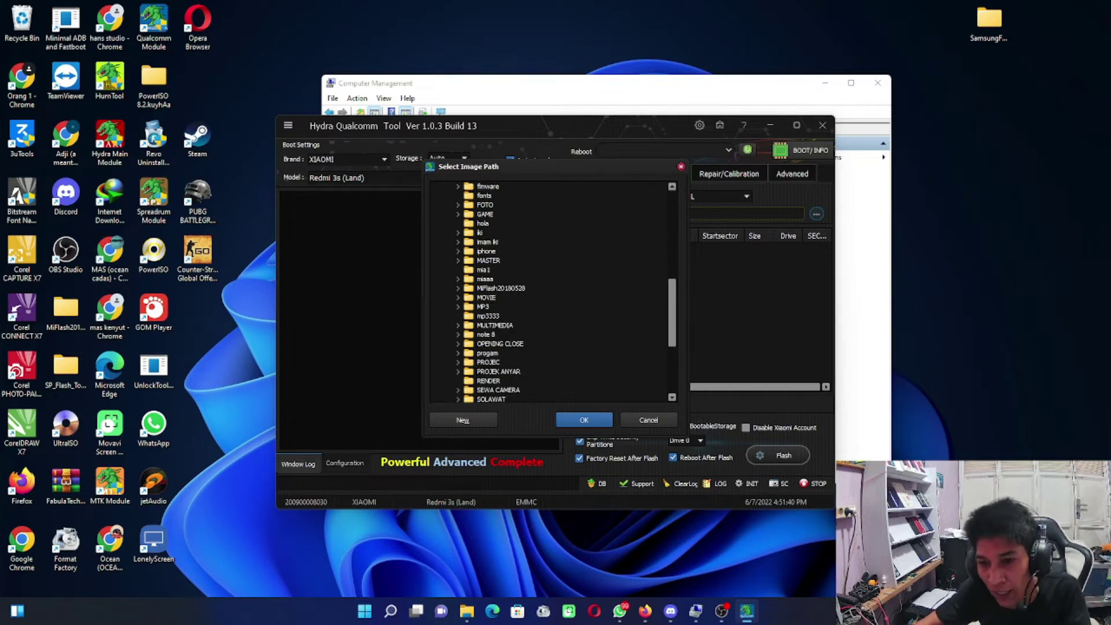
pyautogui.scroll(3, 552, 292)
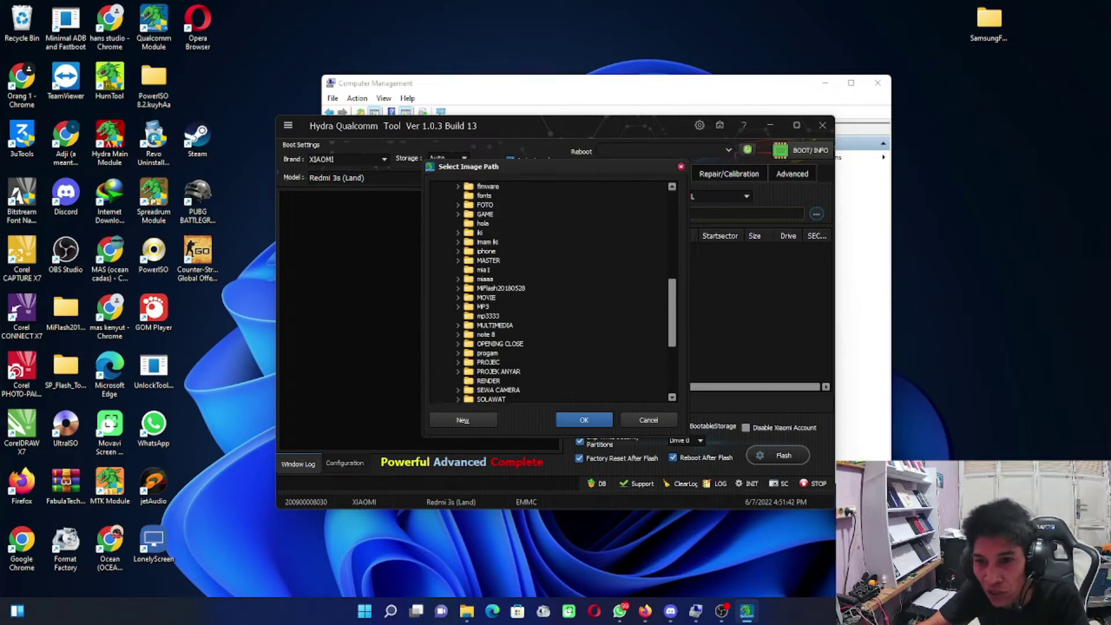
pyautogui.doubleClick(487, 186)
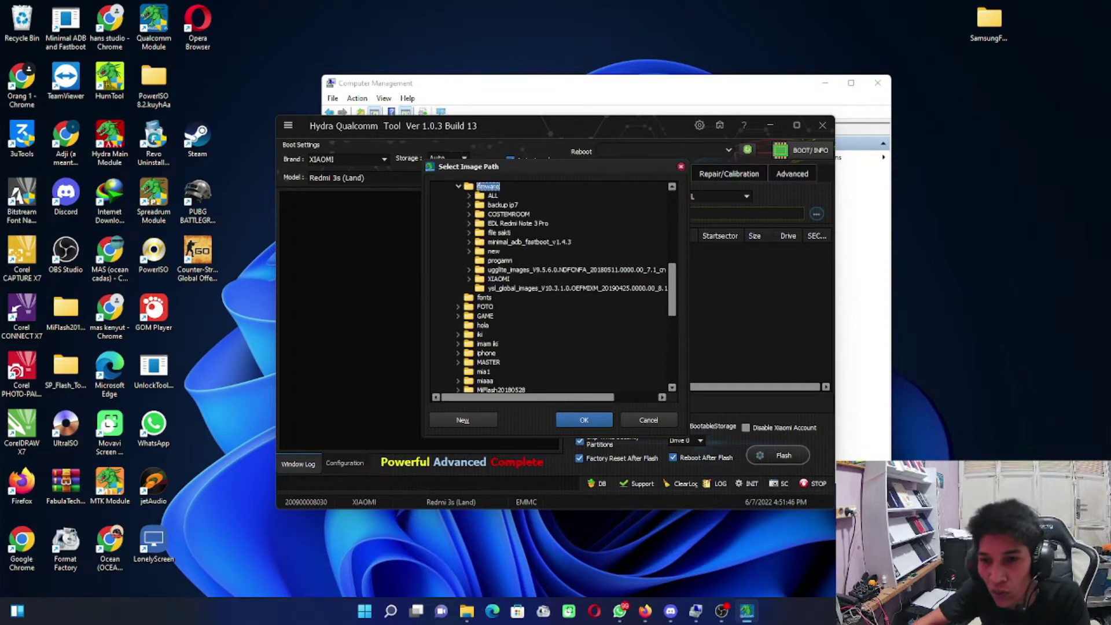
# Step: Set XIAOMI > Redmi 3s > land_global_images > images as the image path
pyautogui.doubleClick(498, 279)
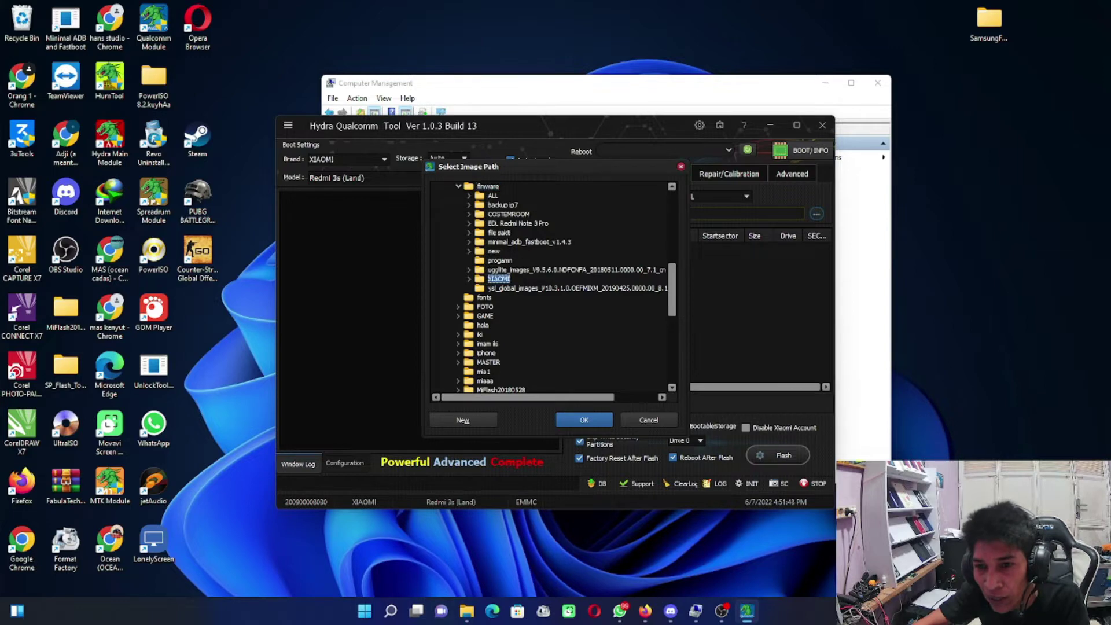
pyautogui.scroll(-5, 553, 288)
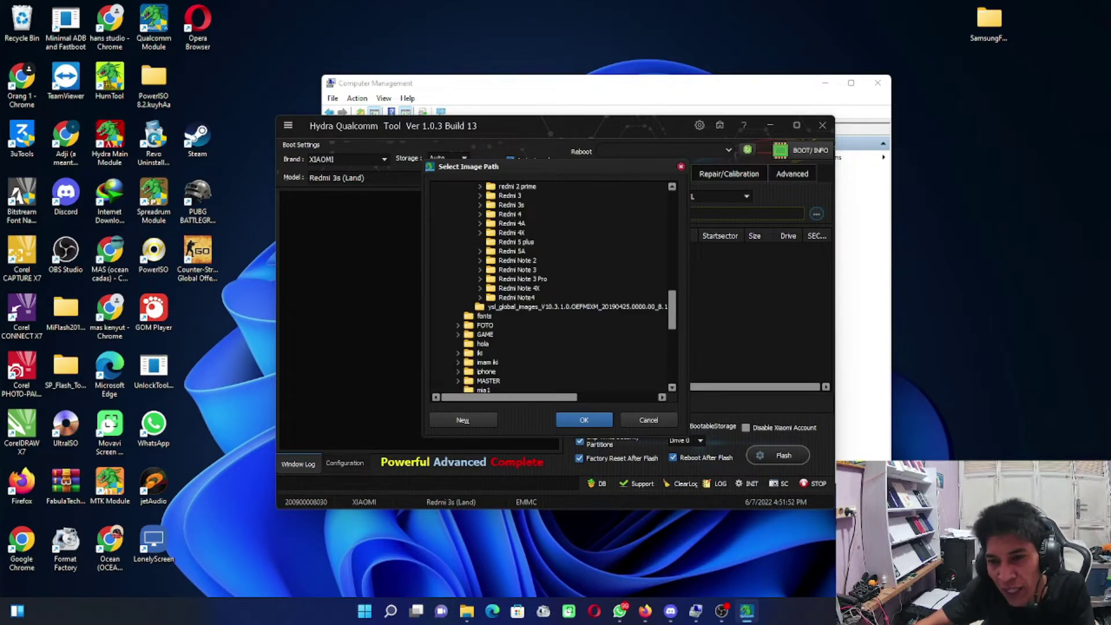
pyautogui.doubleClick(511, 205)
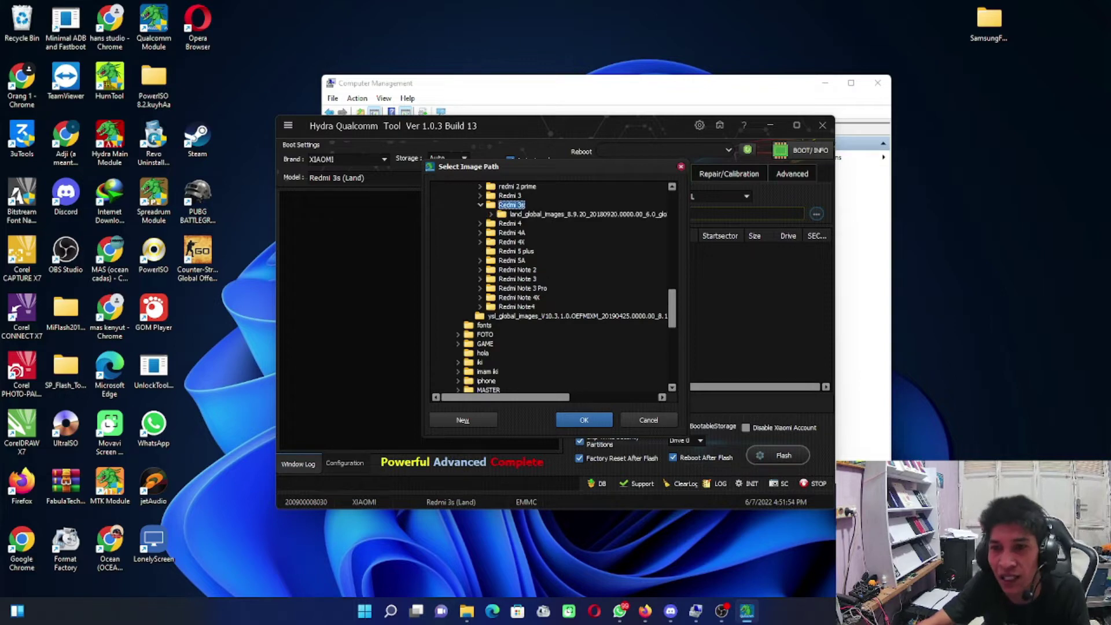
pyautogui.doubleClick(578, 214)
pyautogui.doubleClick(578, 223)
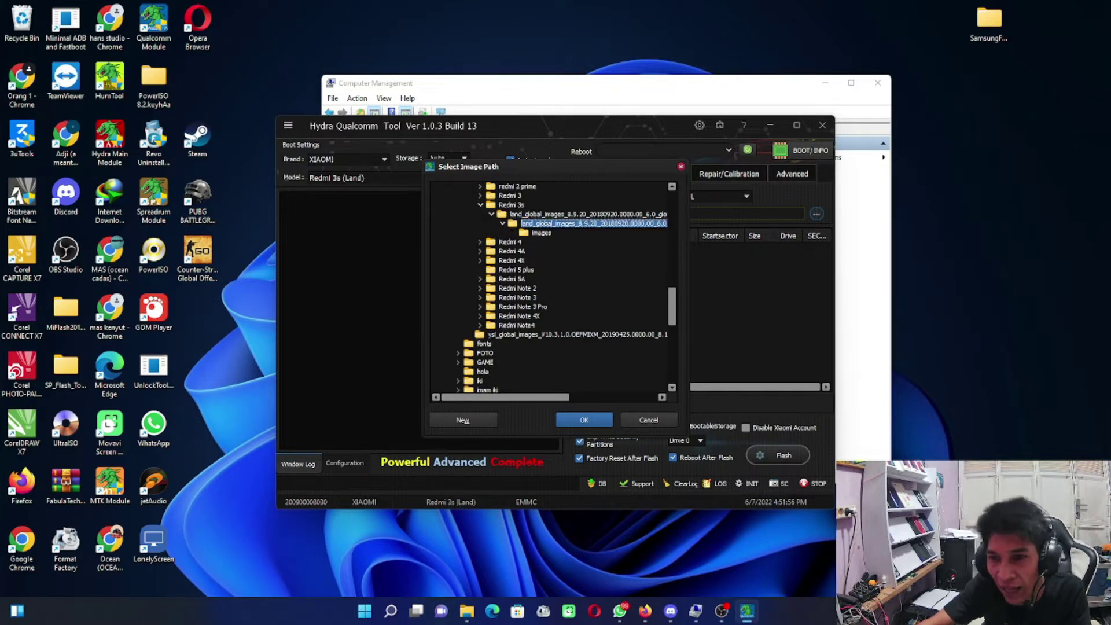
pyautogui.click(510, 242)
pyautogui.click(541, 233)
pyautogui.click(583, 420)
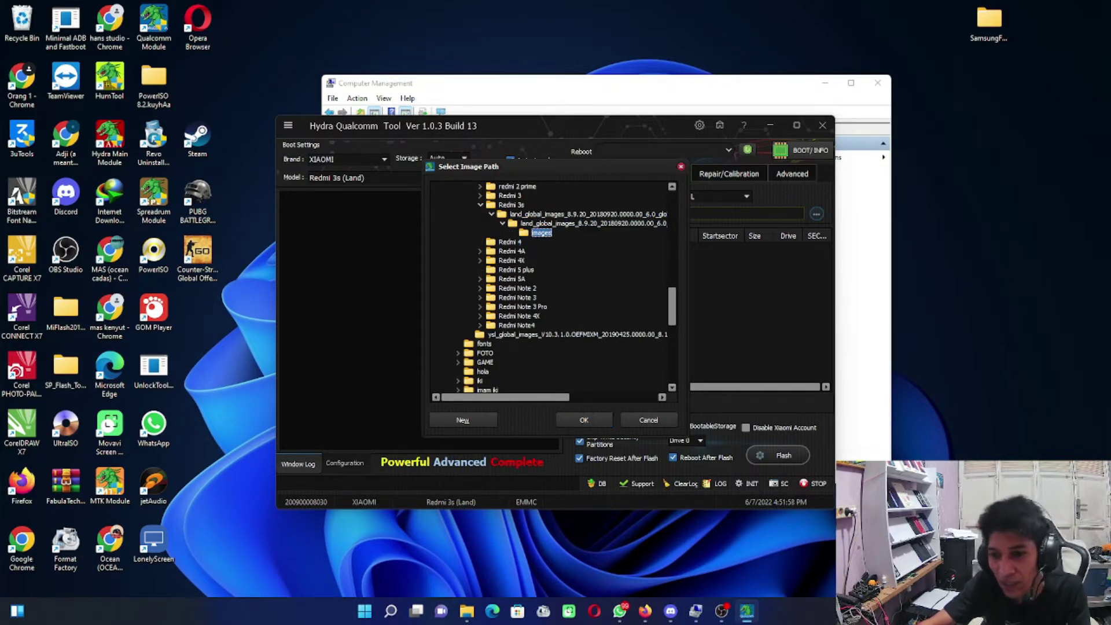
pyautogui.scroll(-13, 697, 311)
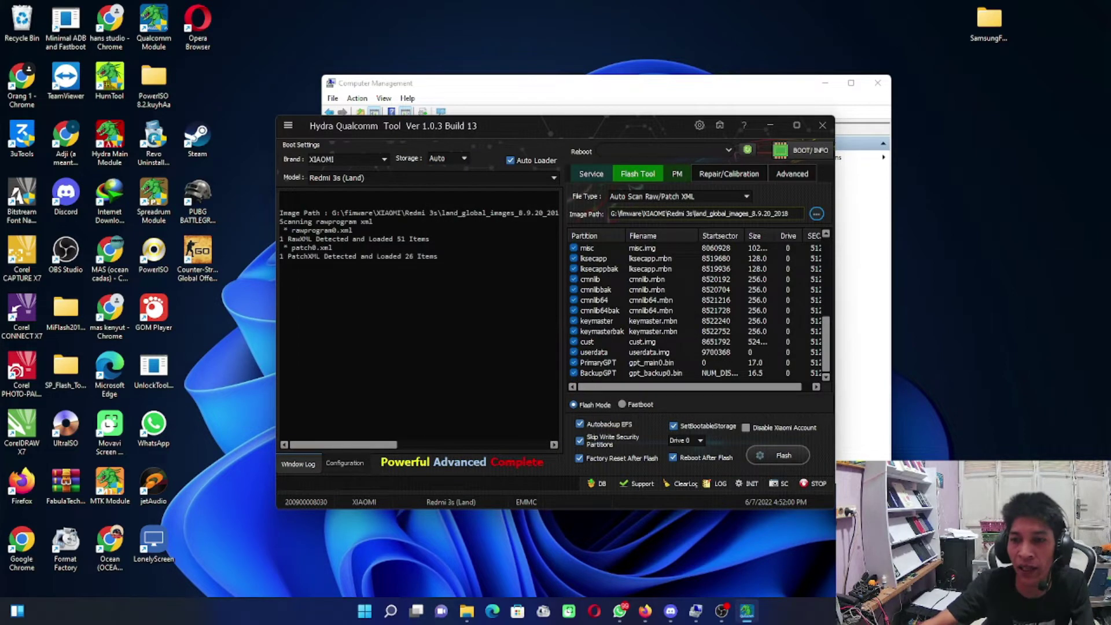
pyautogui.scroll(8, 697, 311)
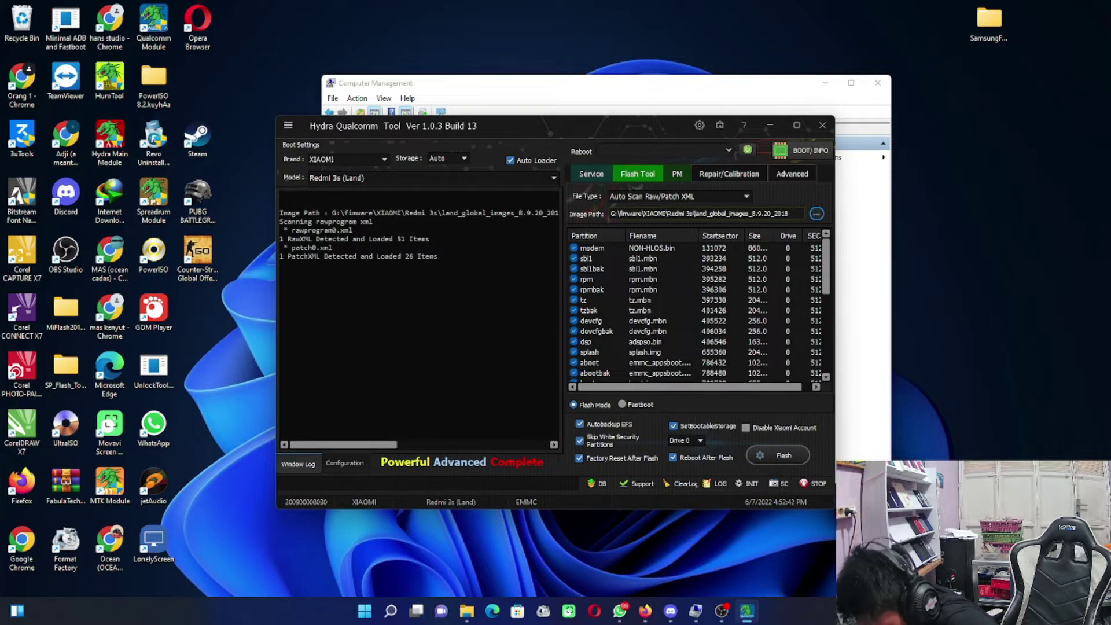
pyautogui.hotkey('alt', 'Tab')
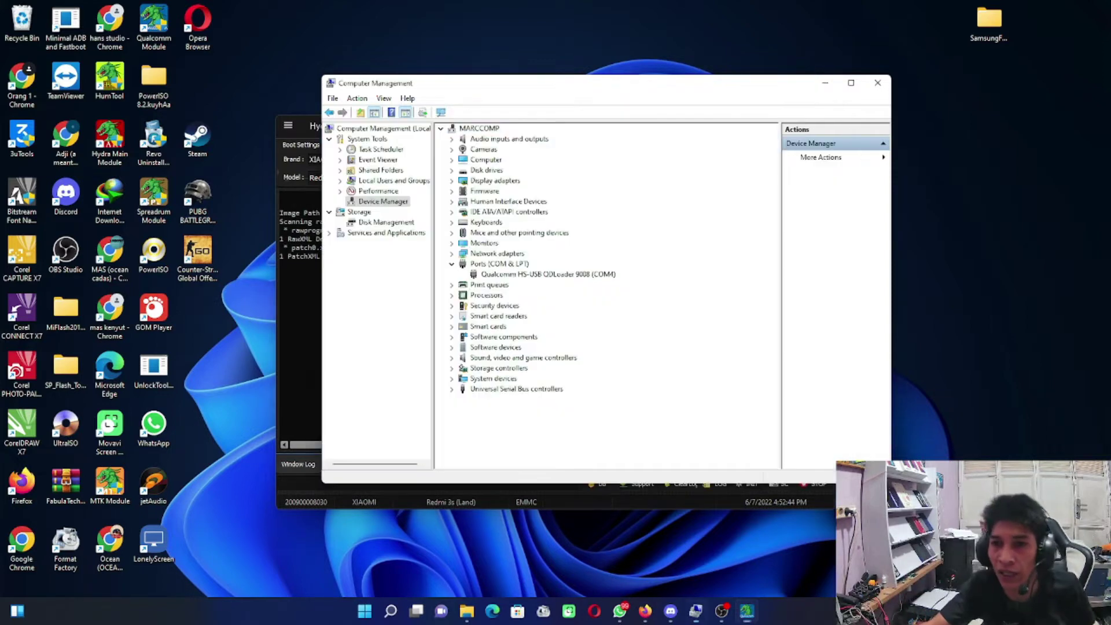
pyautogui.click(547, 275)
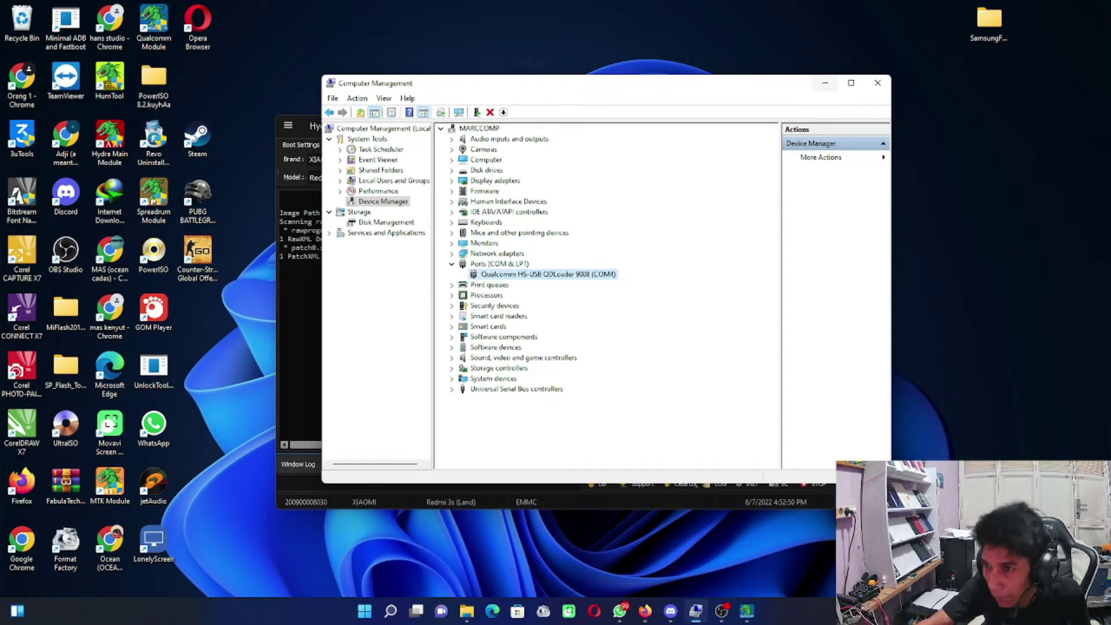
pyautogui.click(824, 83)
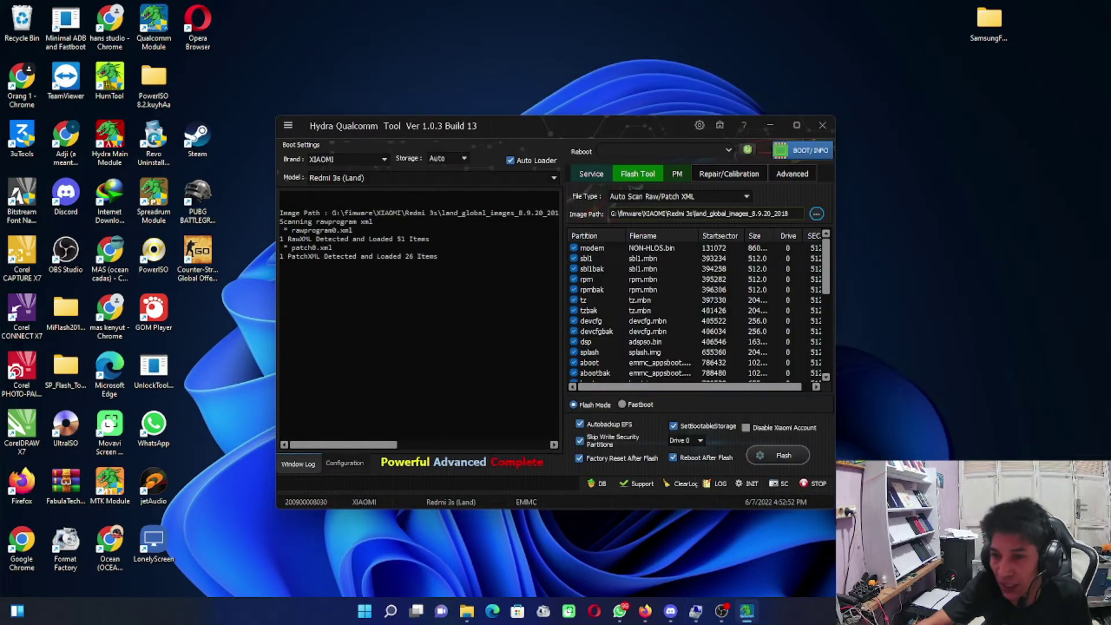
# Step: Start flashing the Redmi 3s firmware and confirm writing the partitions
pyautogui.click(777, 455)
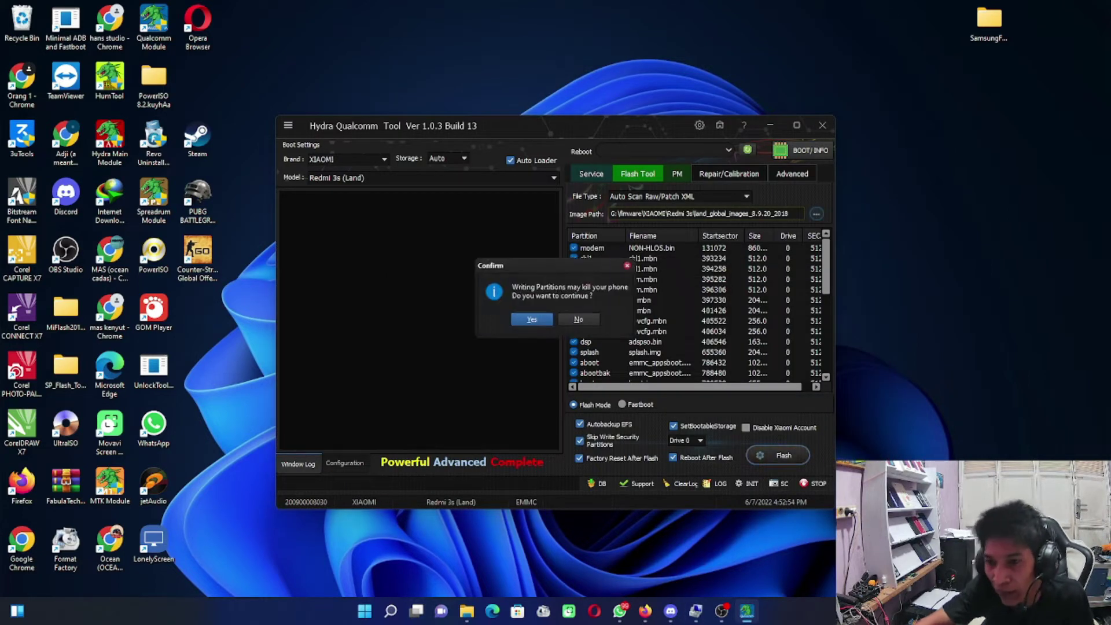
pyautogui.press('Return')
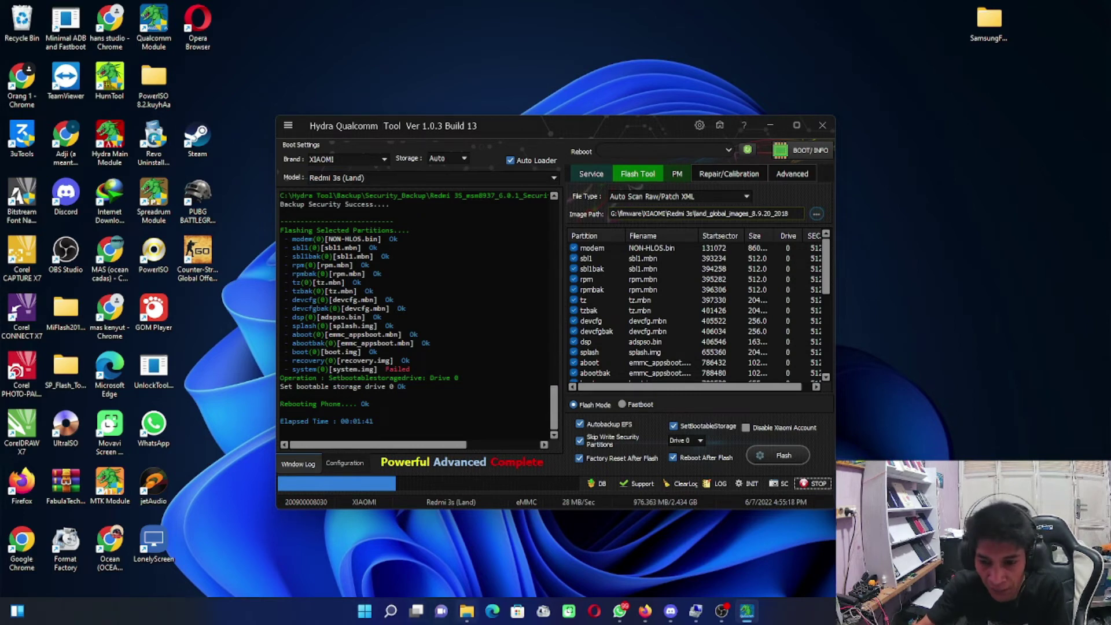
# Step: Open Local Disk (C:) > Program Files (x86) > Xiaomi in File Explorer
pyautogui.click(467, 610)
pyautogui.click(455, 216)
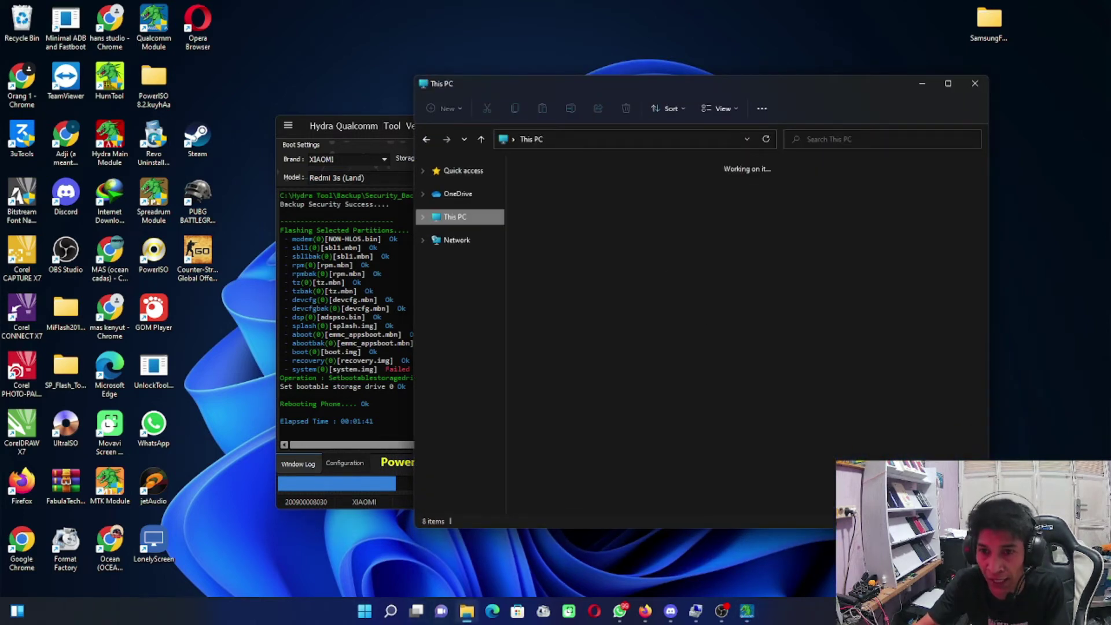
pyautogui.doubleClick(586, 270)
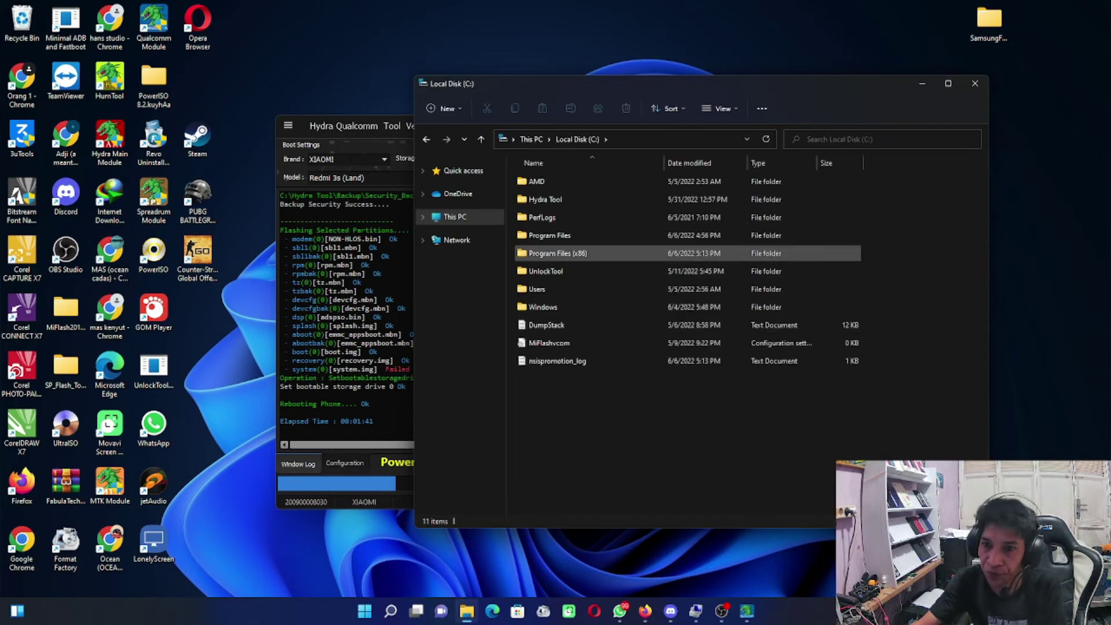
pyautogui.doubleClick(567, 253)
pyautogui.scroll(-5, 578, 399)
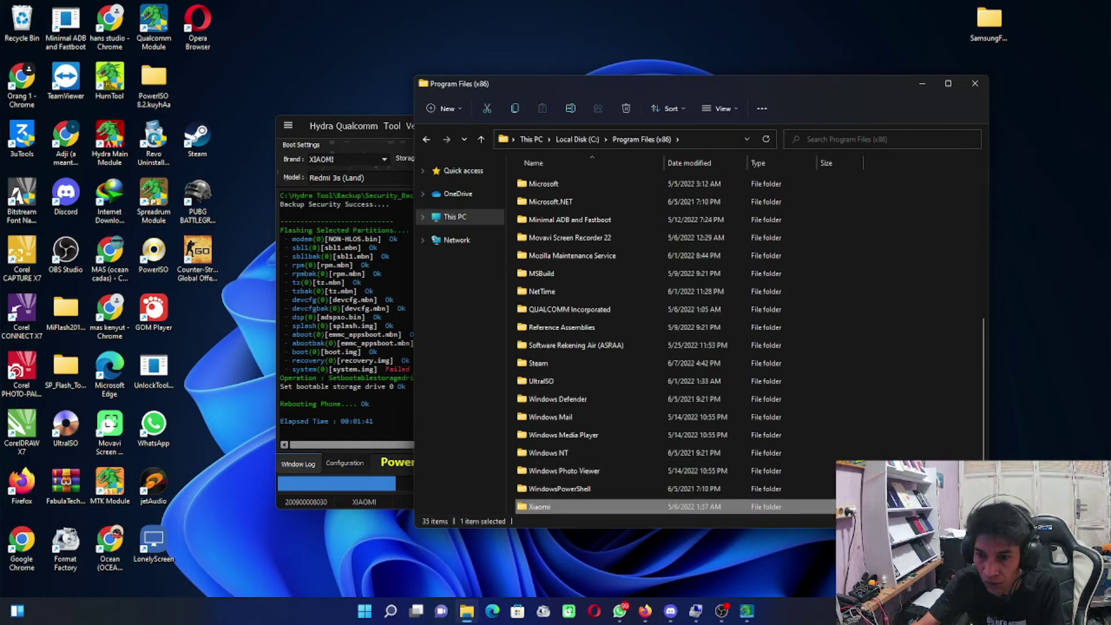
pyautogui.doubleClick(539, 506)
pyautogui.click(391, 610)
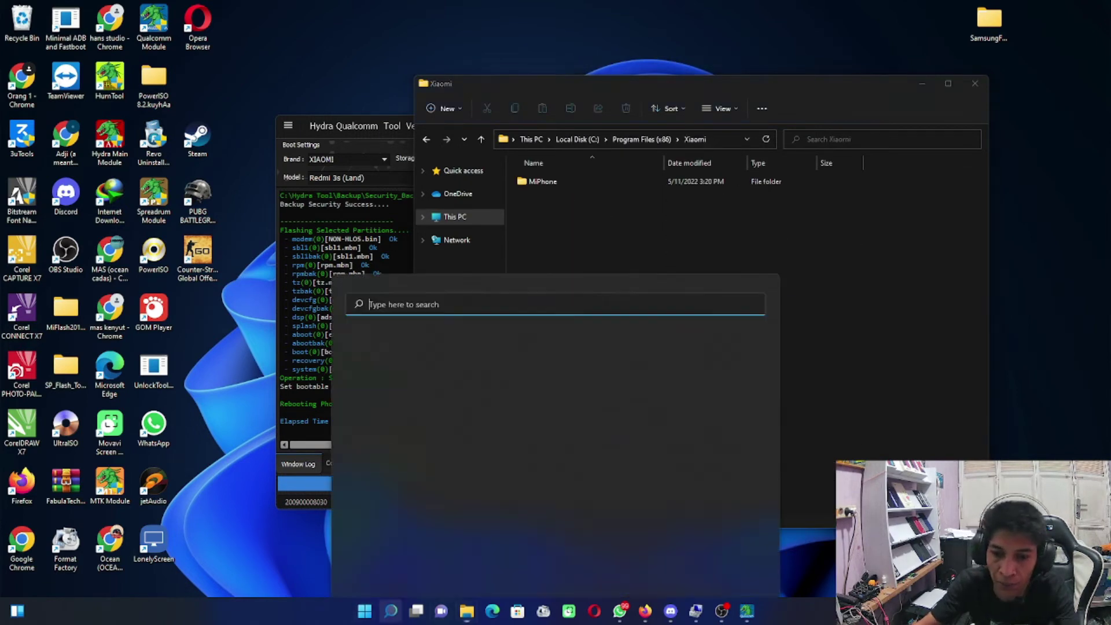
# Step: Search 'defe' for Windows Security, review the virus & threat protection settings, then close it
pyautogui.write('defe')
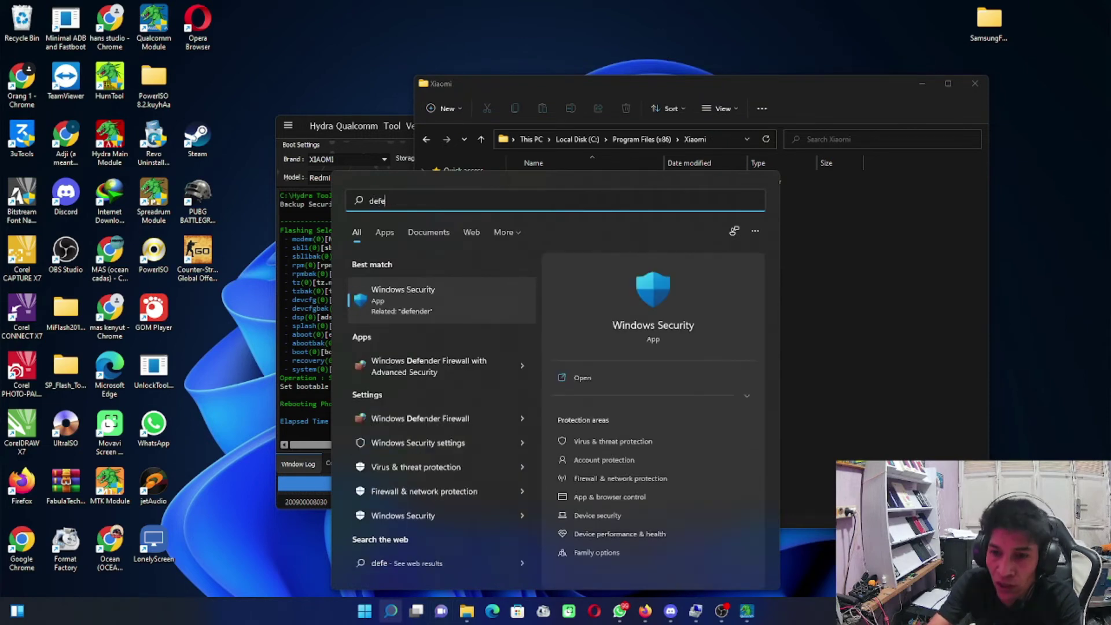
pyautogui.press('Return')
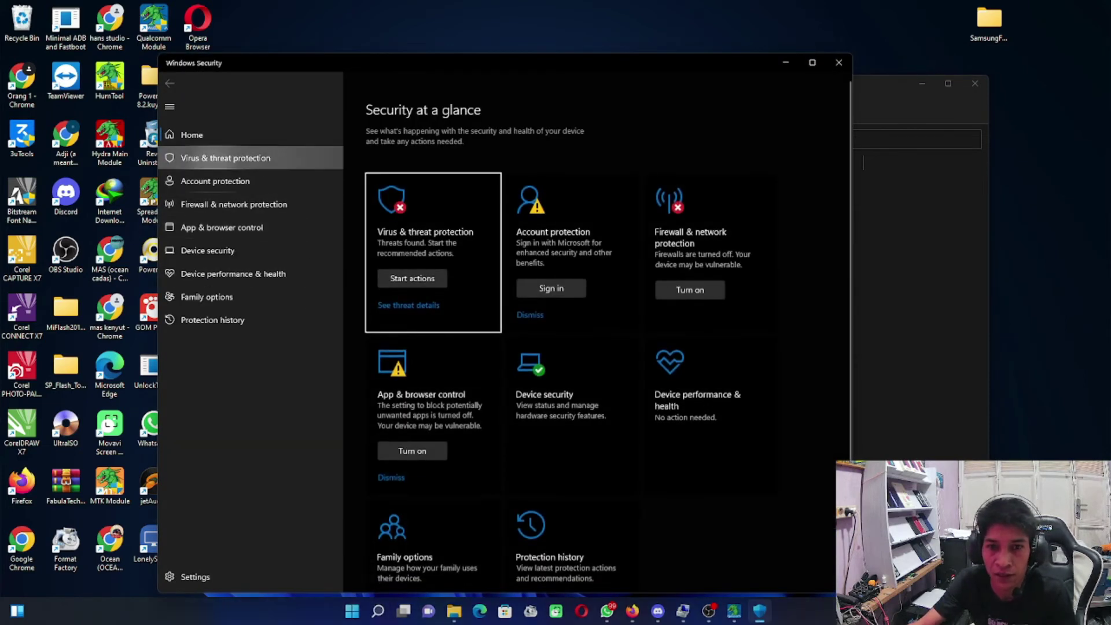
pyautogui.click(226, 158)
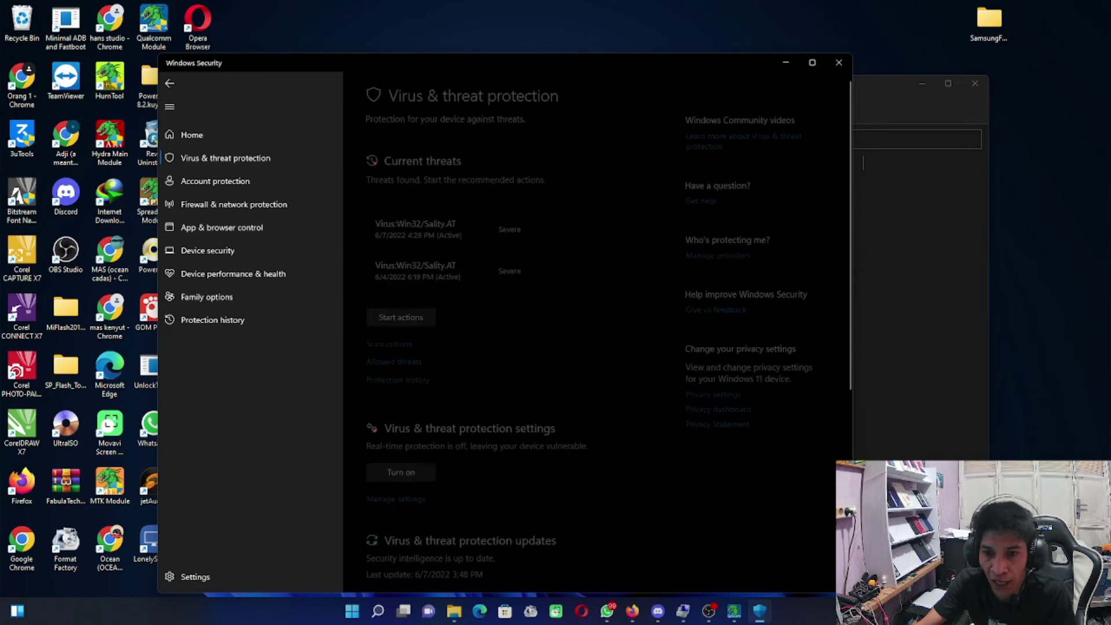
pyautogui.click(396, 498)
pyautogui.click(838, 62)
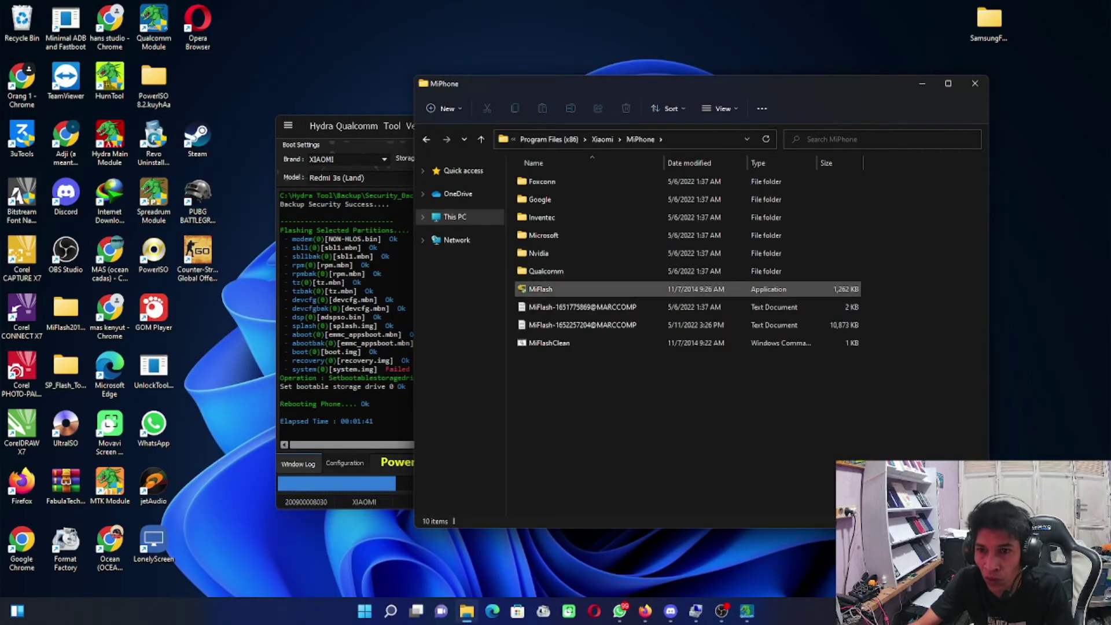
# Step: Start MiFlash from C:\Program Files (x86)\Xiaomi\MiPhone
pyautogui.doubleClick(540, 289)
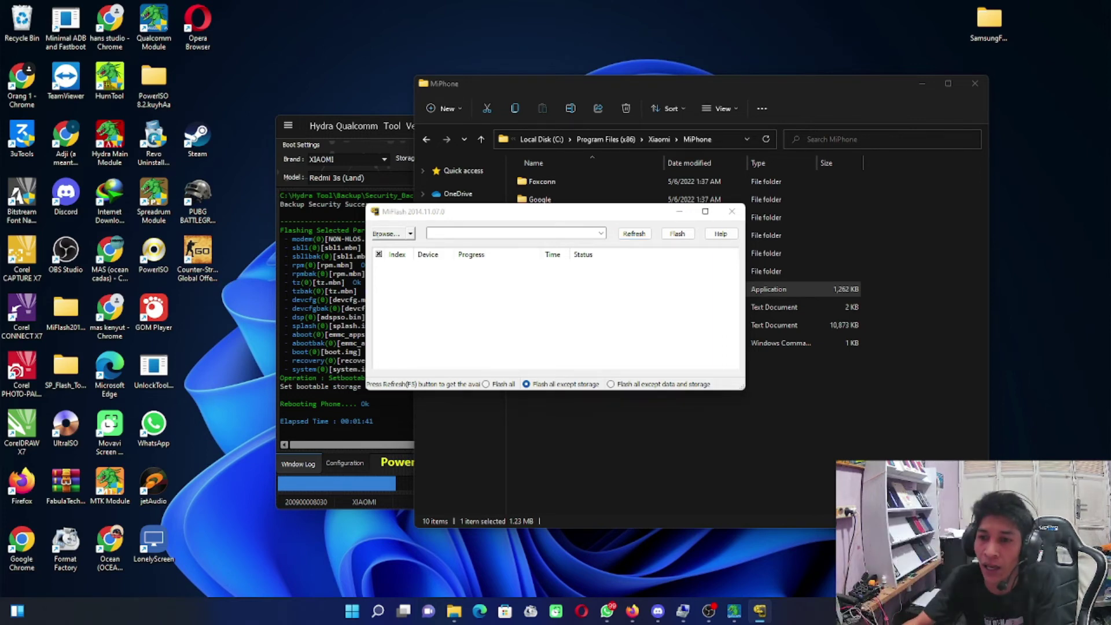
# Step: Refresh to detect the phone on COM4 and browse to the MASTER (G:) drive
pyautogui.click(634, 233)
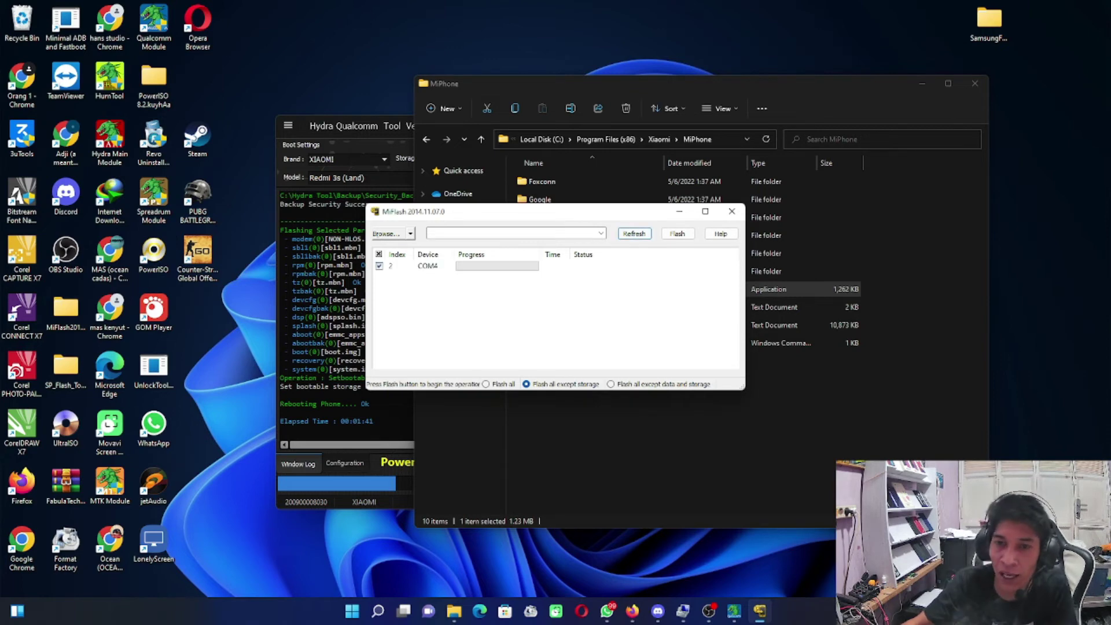
pyautogui.click(386, 233)
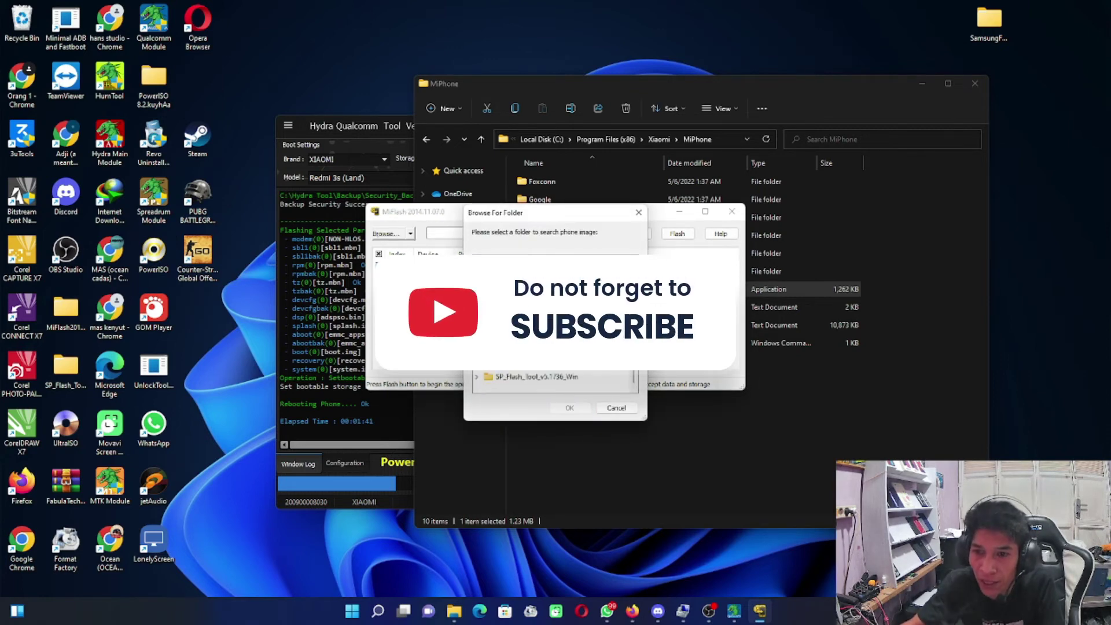
pyautogui.click(527, 296)
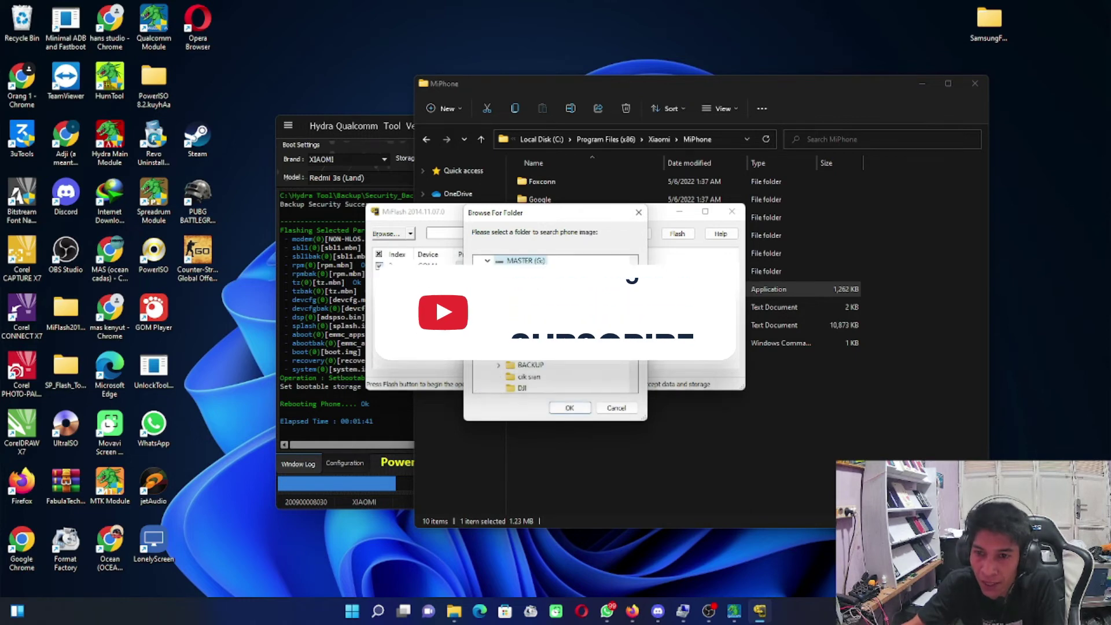
pyautogui.scroll(-11, 526, 342)
pyautogui.scroll(6, 555, 324)
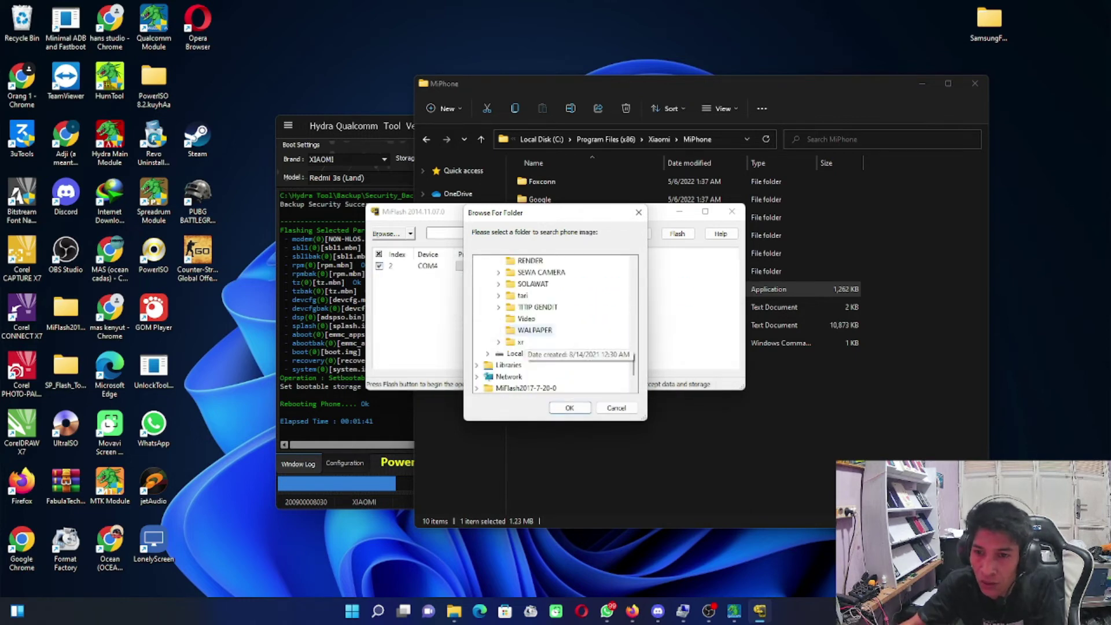
pyautogui.scroll(3, 529, 351)
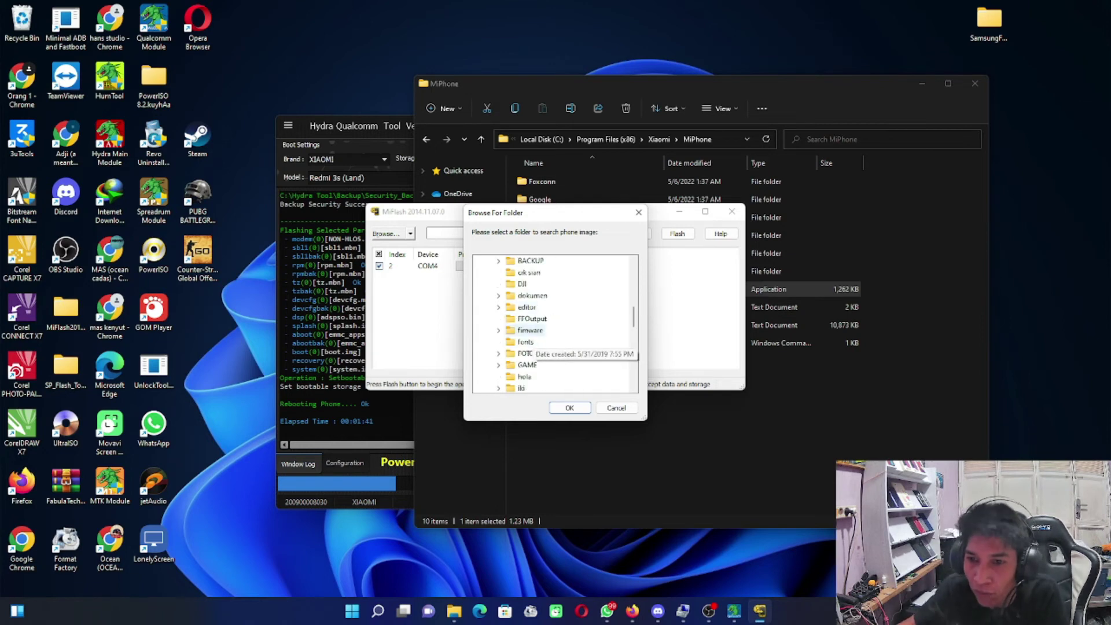
pyautogui.scroll(-5, 529, 351)
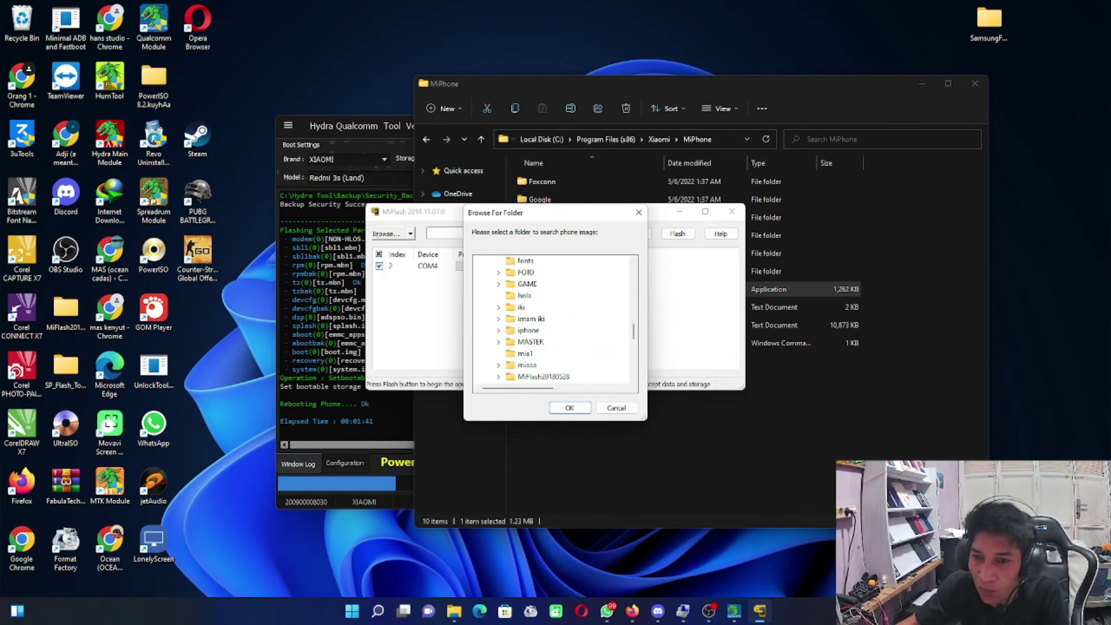
pyautogui.scroll(1, 529, 362)
pyautogui.scroll(6, 536, 351)
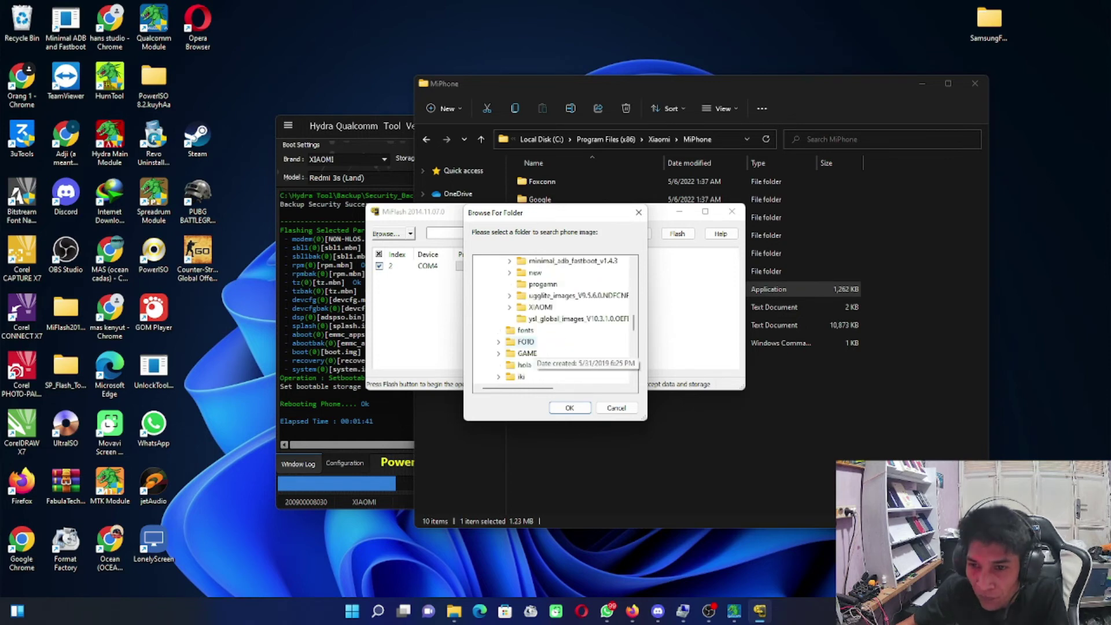
# Step: Choose fimware > XIAOMI > Redmi 3s > land_global_images as the MiFlash firmware folder
pyautogui.click(539, 307)
pyautogui.scroll(-4, 558, 344)
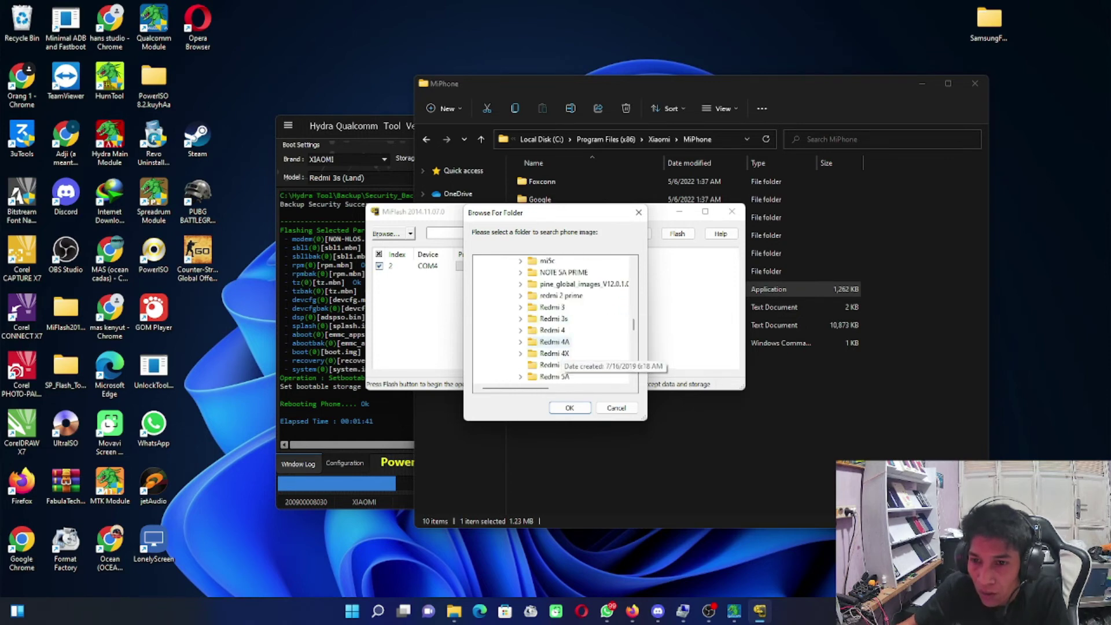
pyautogui.doubleClick(553, 318)
pyautogui.click(561, 331)
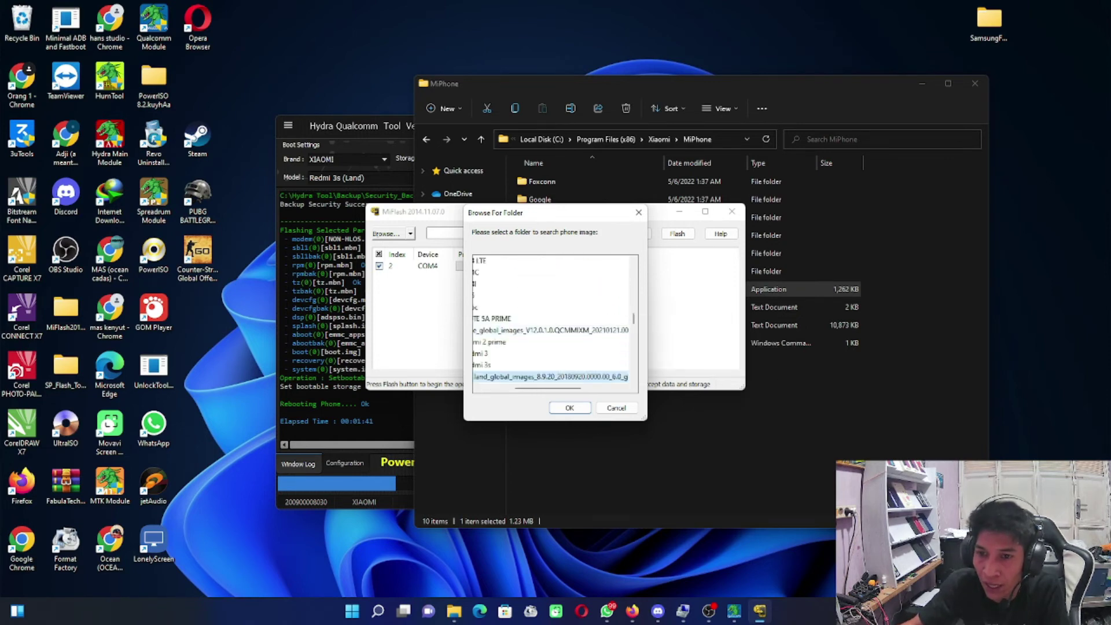
pyautogui.scroll(-2, 507, 332)
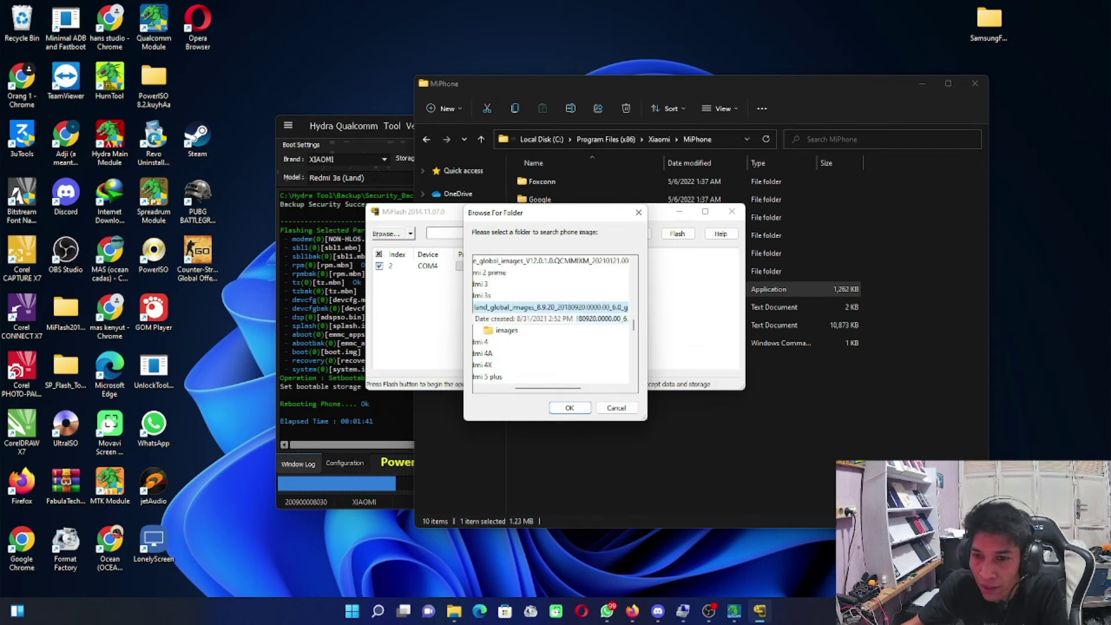
pyautogui.click(520, 319)
pyautogui.click(569, 407)
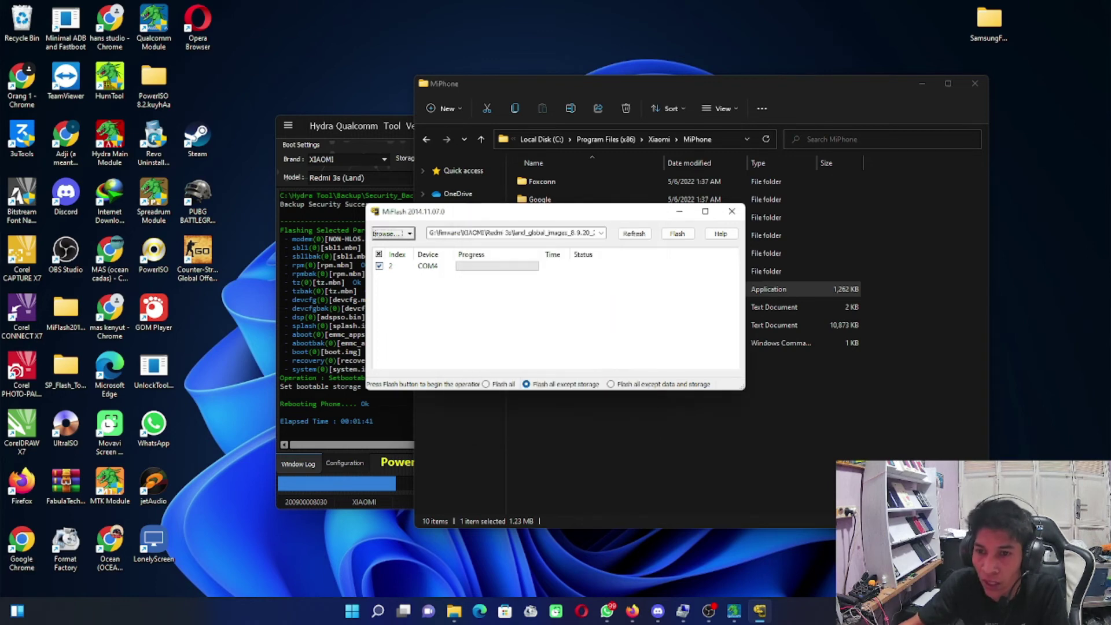
# Step: Flash the firmware to COM4 and maximize MiFlash to read the 'Not enough memory resources' error
pyautogui.click(678, 234)
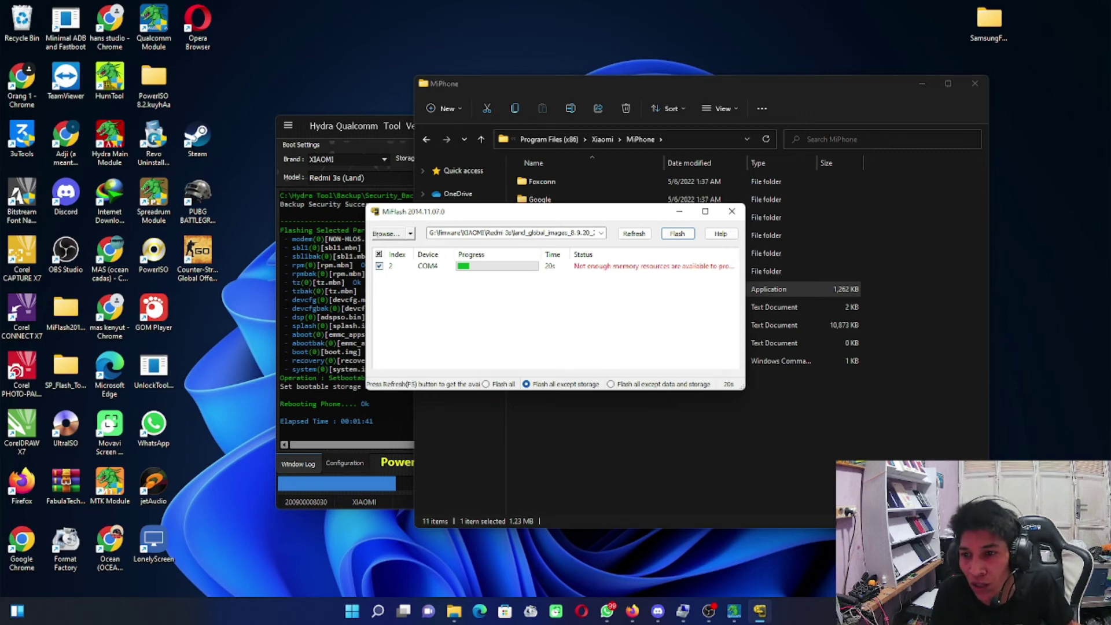
pyautogui.click(704, 211)
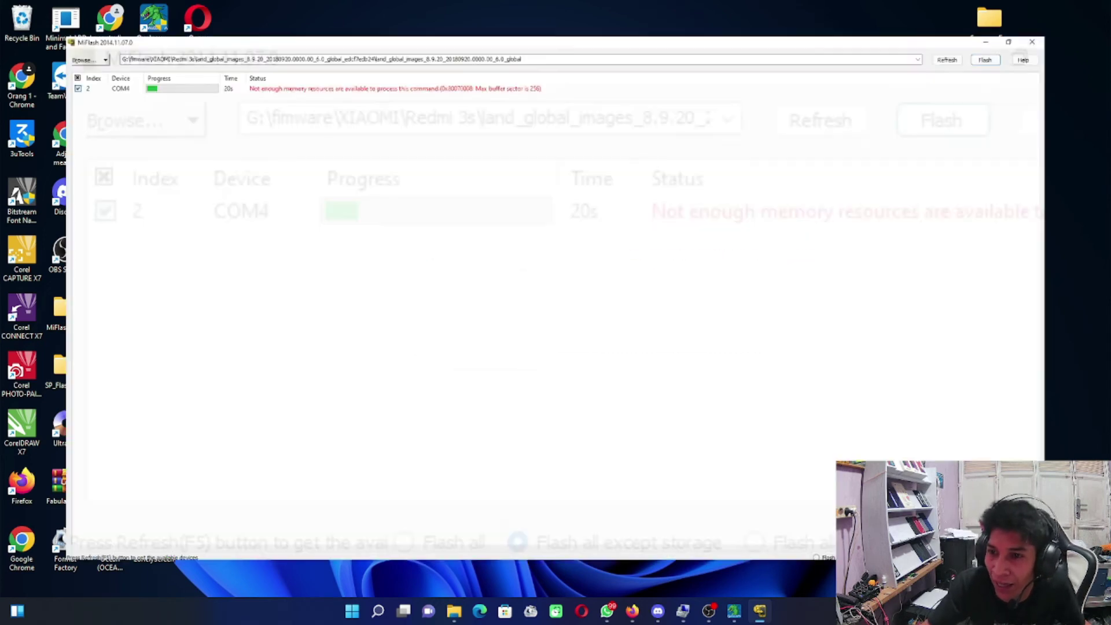
# Step: Select the COM4 device, restore the MiFlash window, and drag it lower-right to reveal the MiPhone folders
pyautogui.click(373, 59)
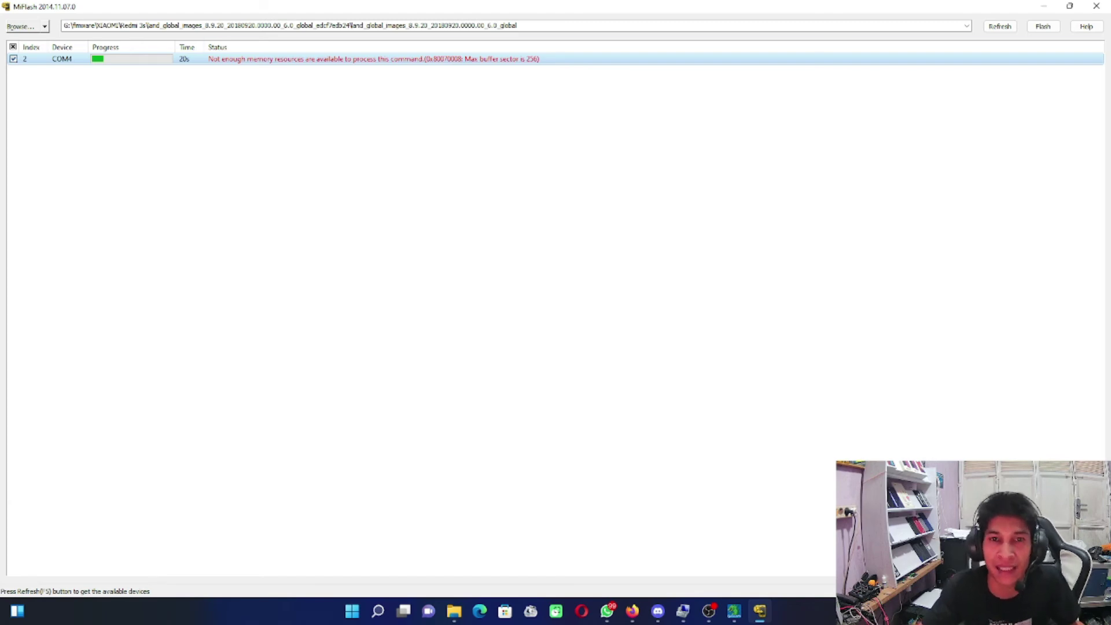
pyautogui.click(1068, 6)
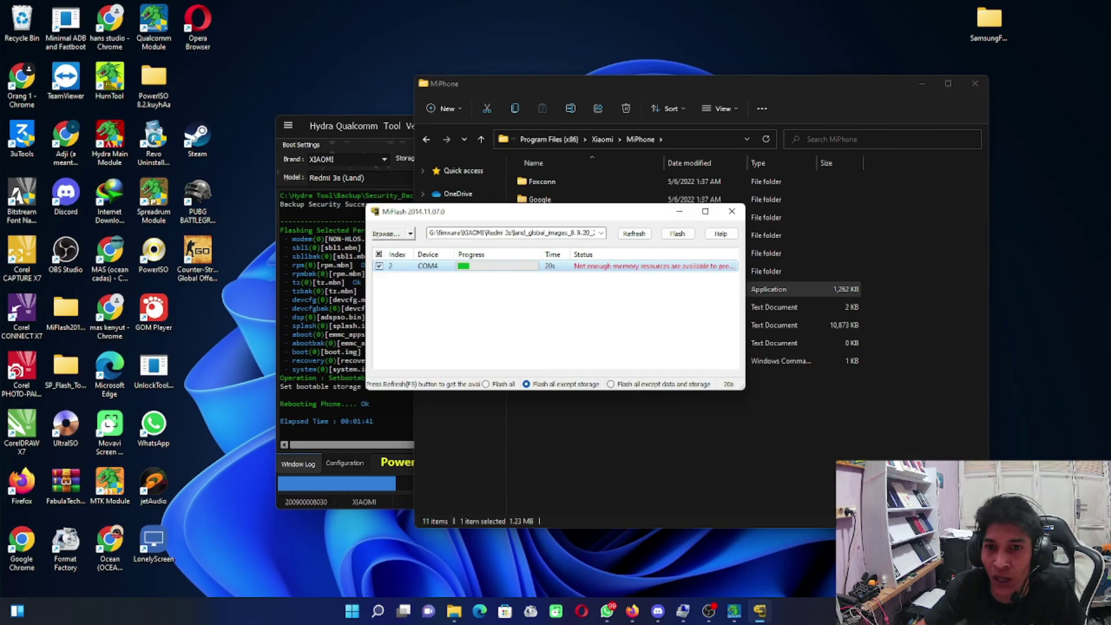
pyautogui.moveTo(521, 211); pyautogui.dragTo(567, 368)
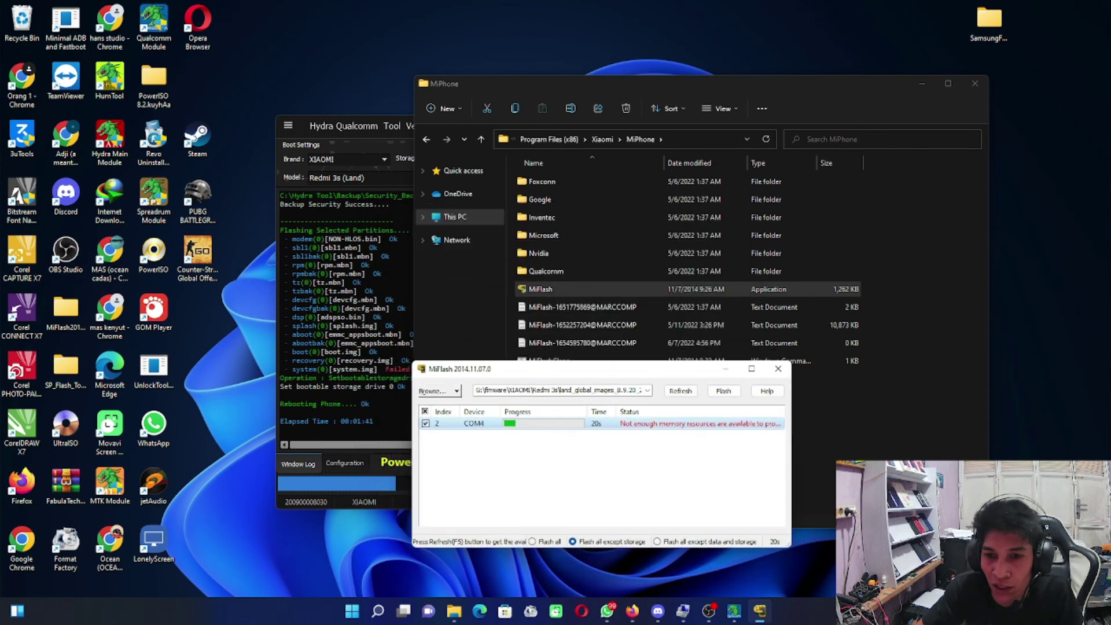